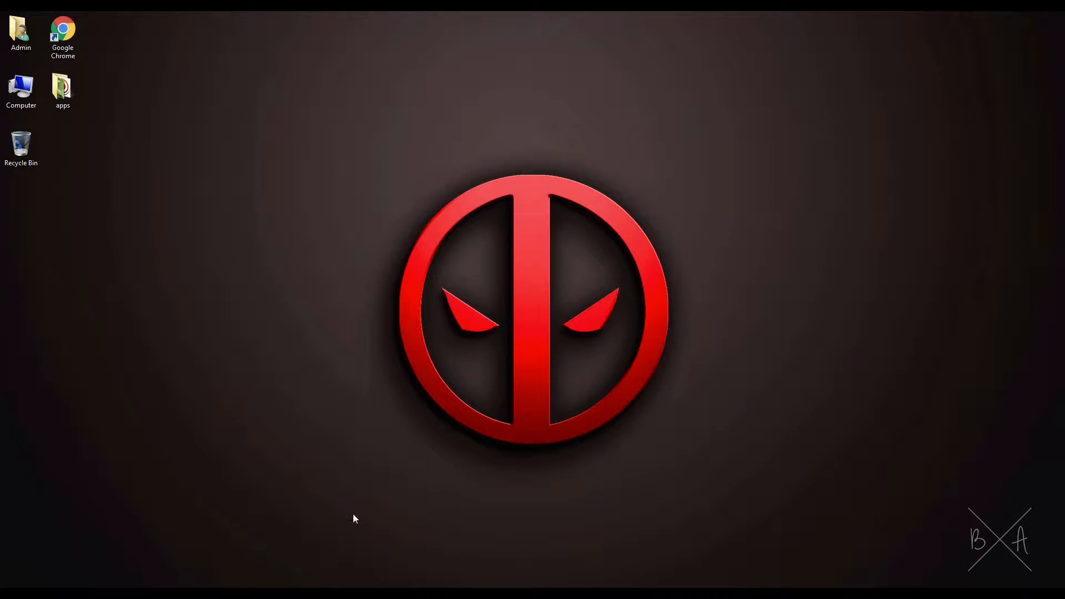
- Switch to Premiere Pro, play the Tutorial sequence, and return the playhead to the start
click(89, 588)
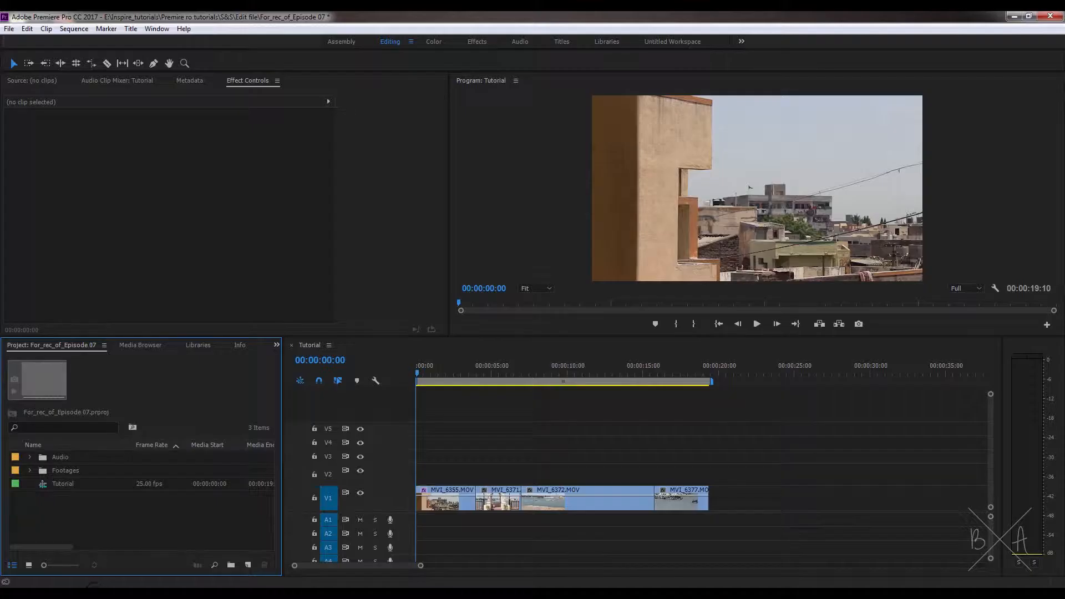
click(316, 344)
key(space)
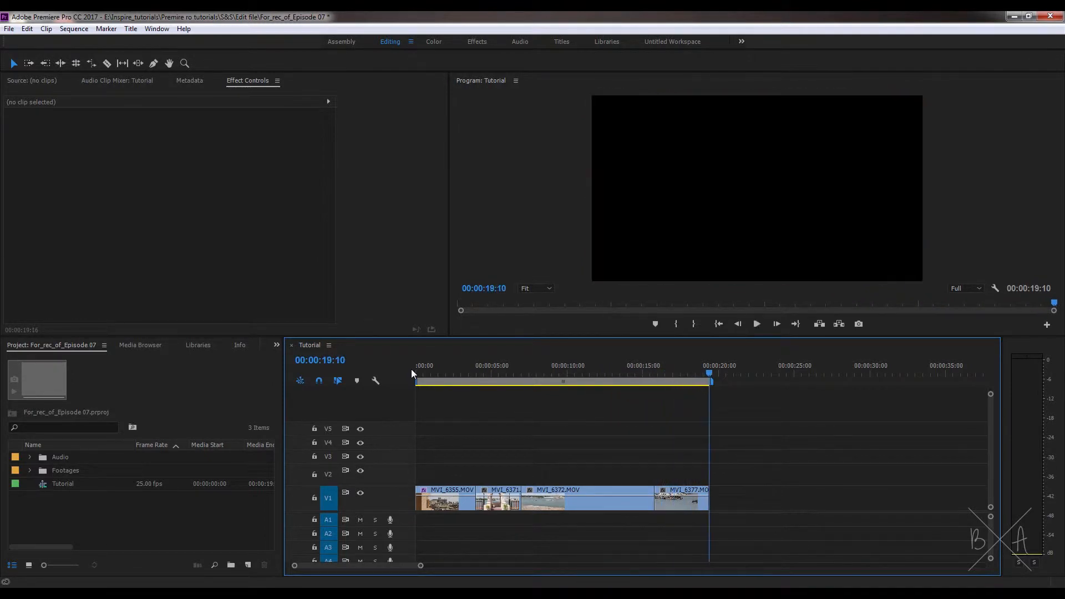
click(411, 369)
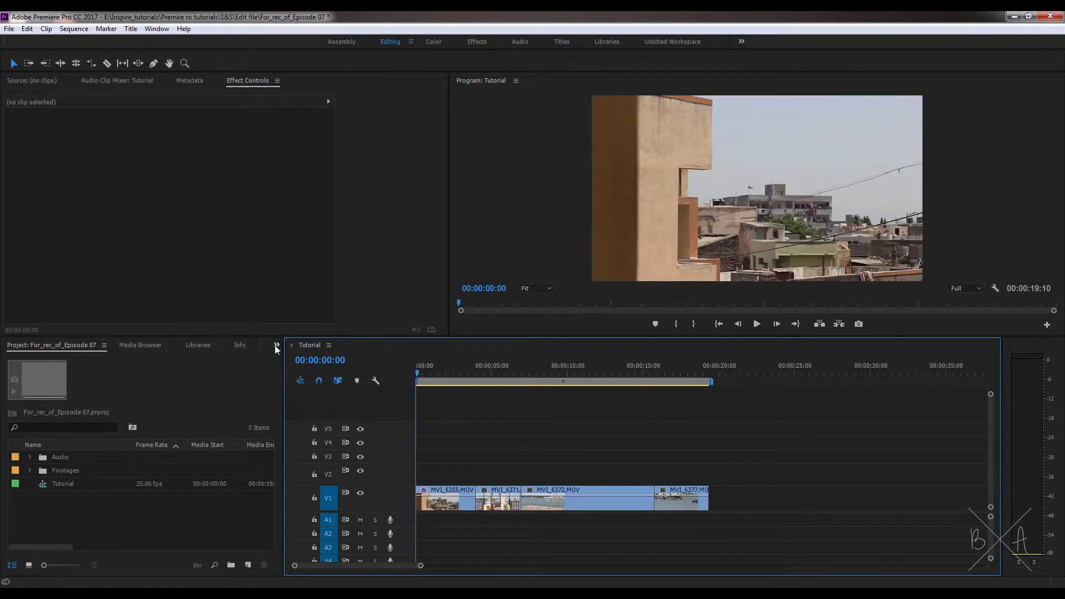
- Apply the Corner Pin effect from Video Effects > Distort to the first clip, MVI_6355.MOV
click(276, 345)
click(294, 432)
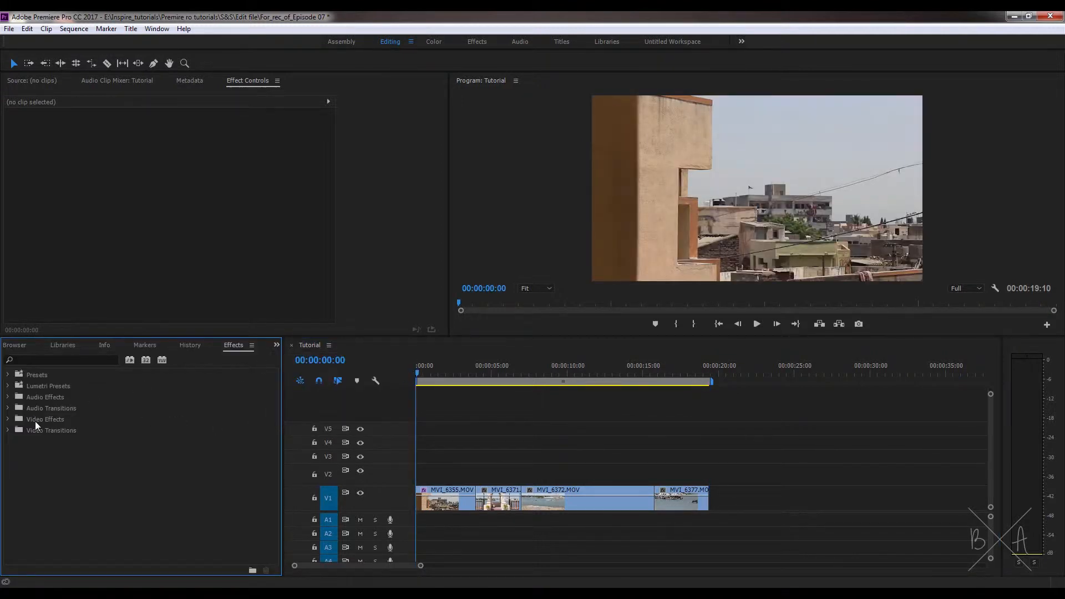
click(6, 421)
double_click(47, 486)
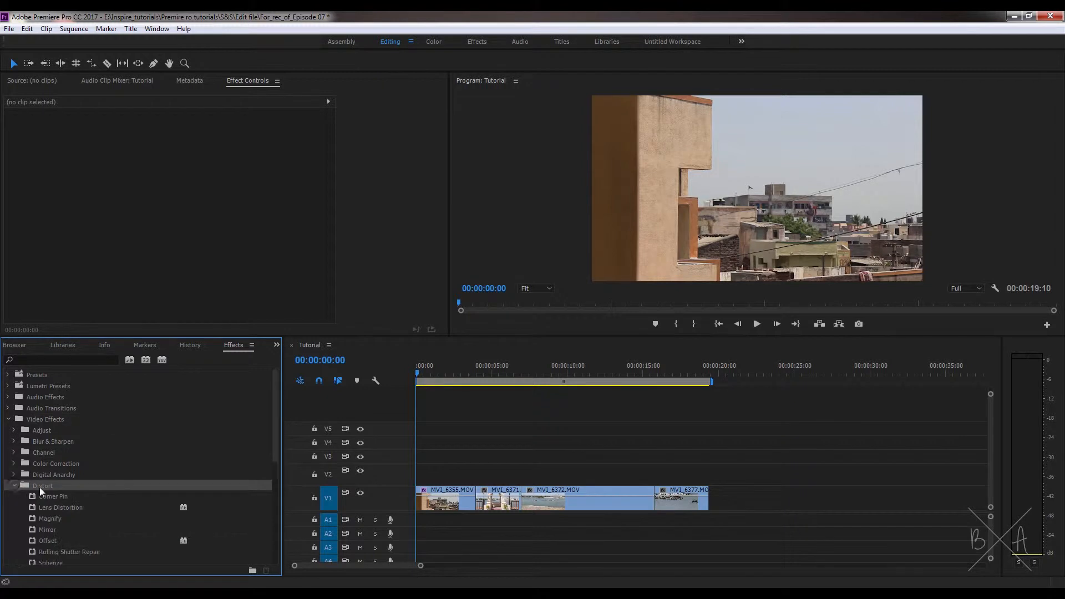
scroll(67, 500, down, 2)
click(67, 473)
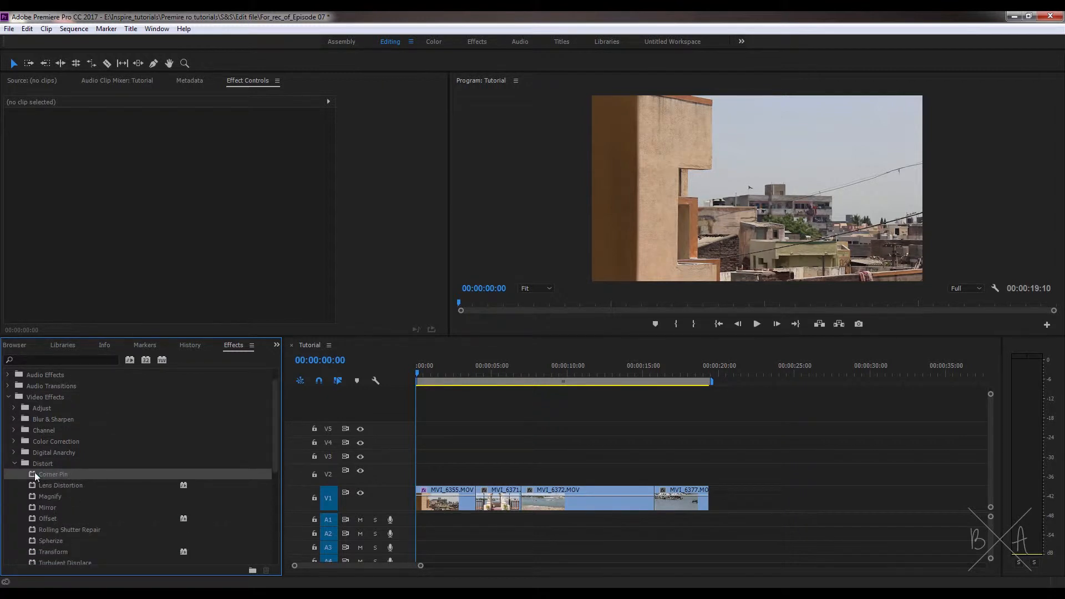
drag(34, 471, 432, 496)
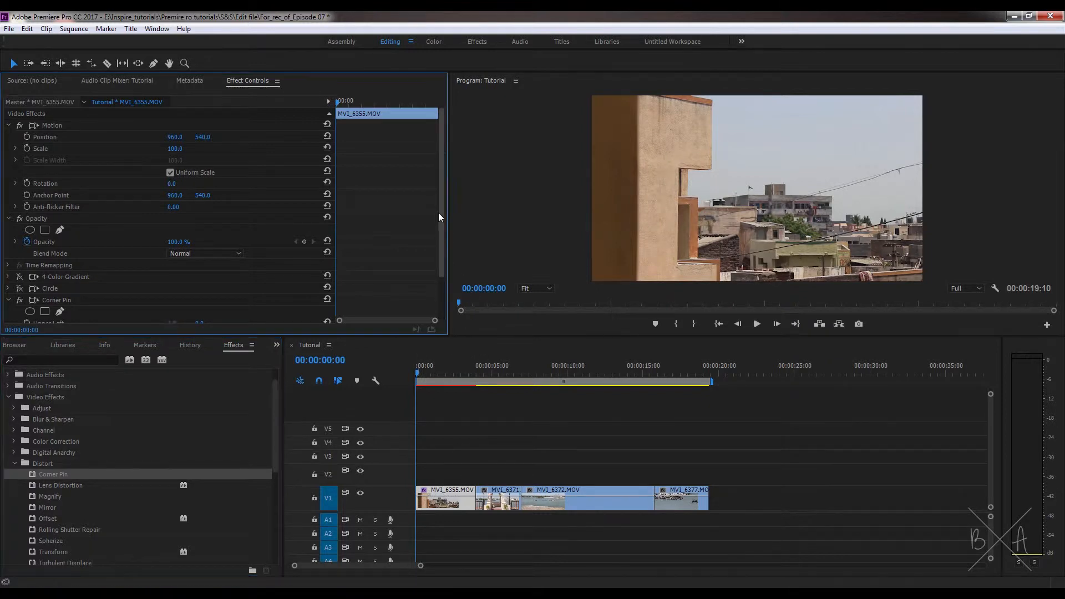
- Set the clip's Corner Pin Upper Left and Lower Left X values to 1000
scroll(433, 267, down, 2)
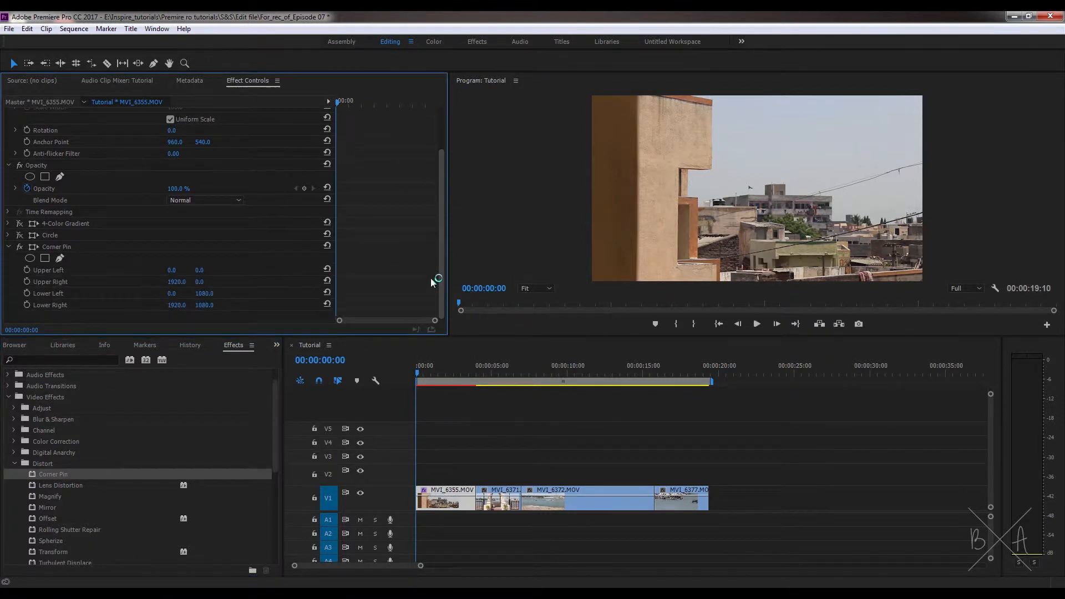
click(52, 244)
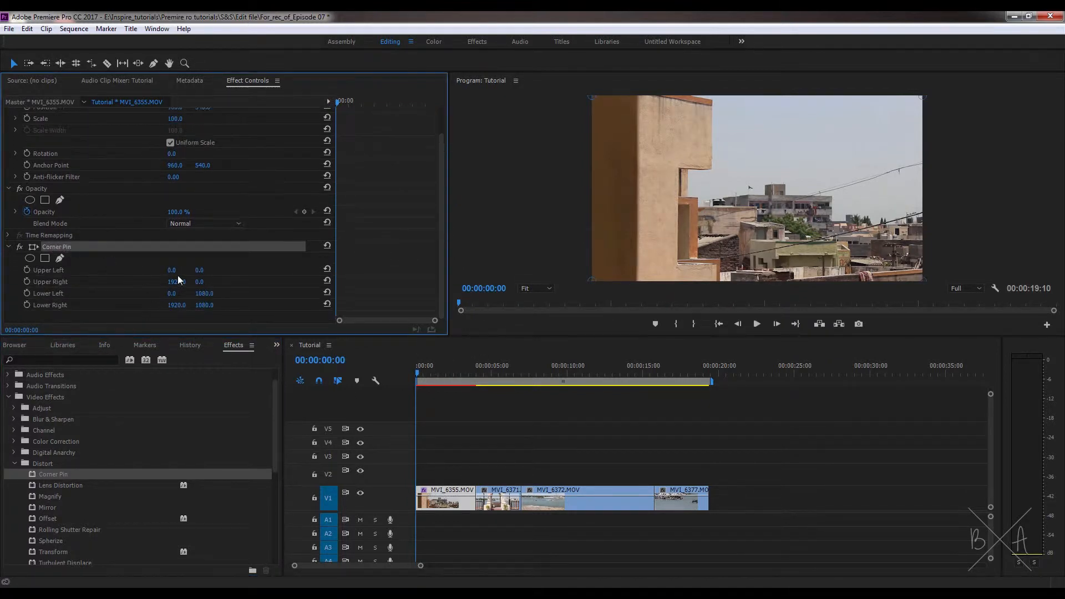
drag(172, 272, 169, 275)
click(178, 266)
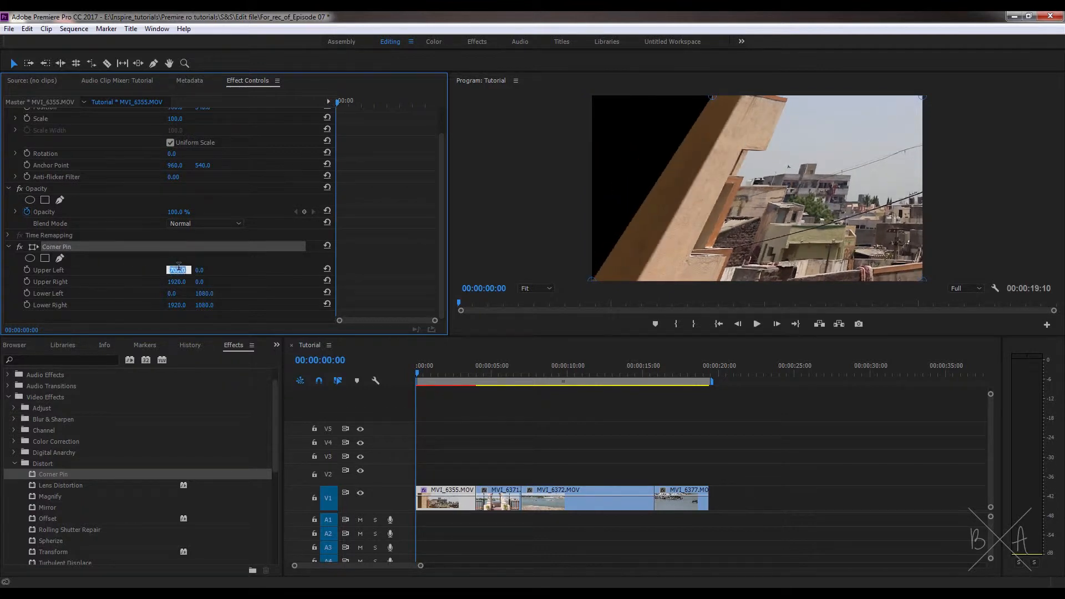
click(173, 293)
text(1000)
key(Return)
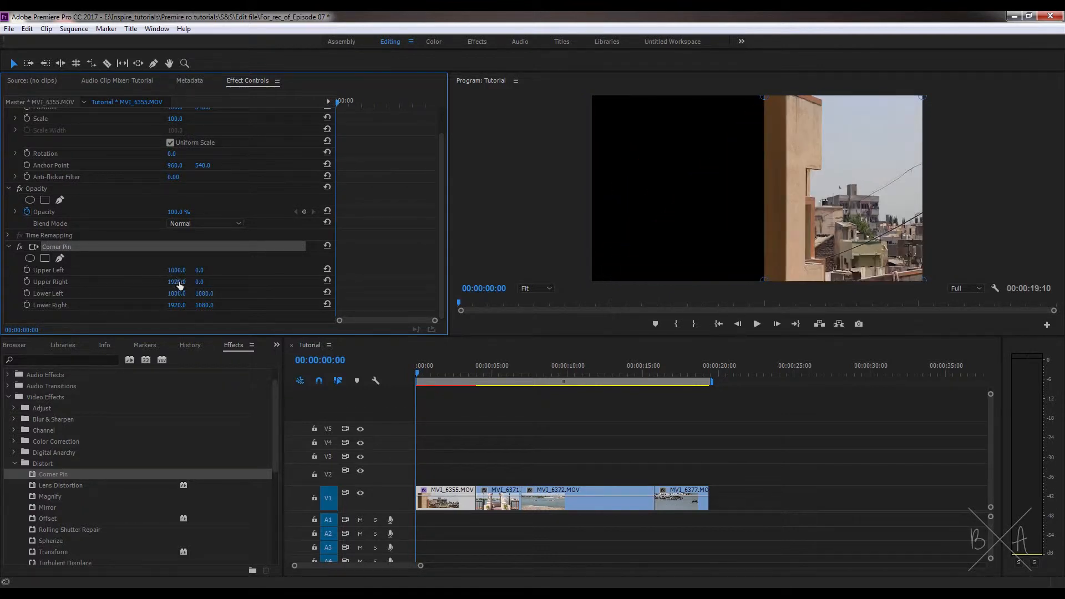
- Set the Corner Pin Lower Left Y value to 700 and the Upper Left Y value to 300
drag(206, 292, 201, 271)
click(203, 293)
text(700)
key(Return)
click(201, 271)
text(300)
key(Return)
click(460, 410)
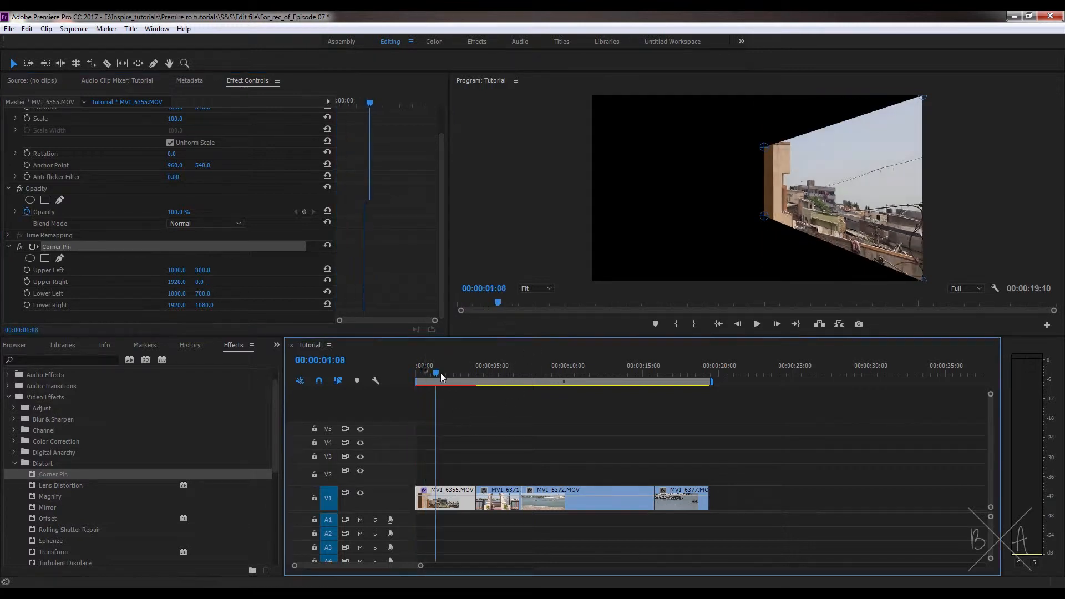
- Play back the sequence and scrub the playhead to review the perspective effect
click(465, 437)
key(space)
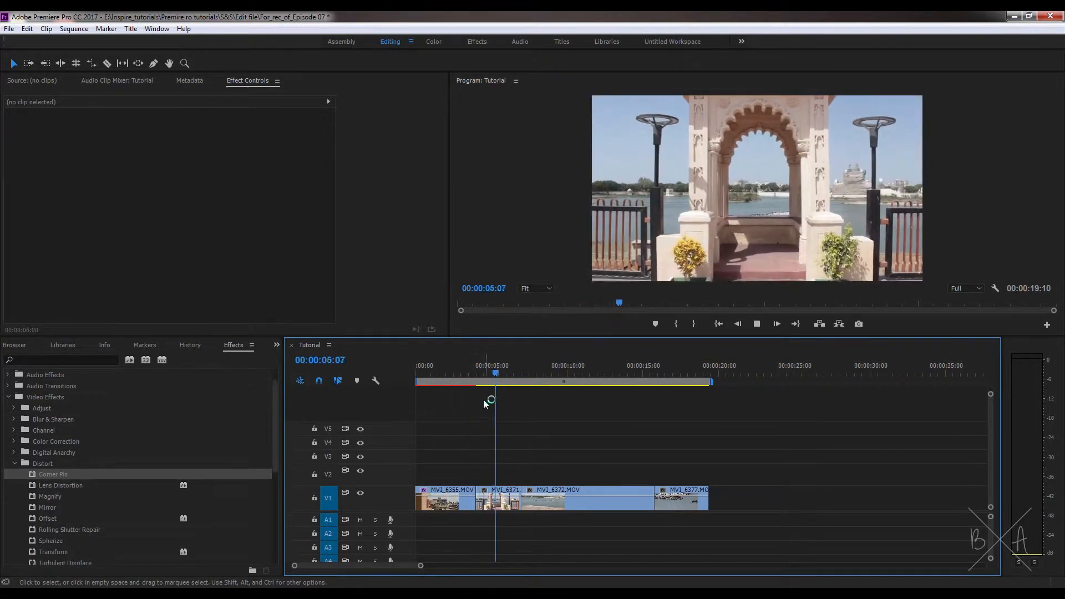
key(space)
drag(467, 375, 484, 388)
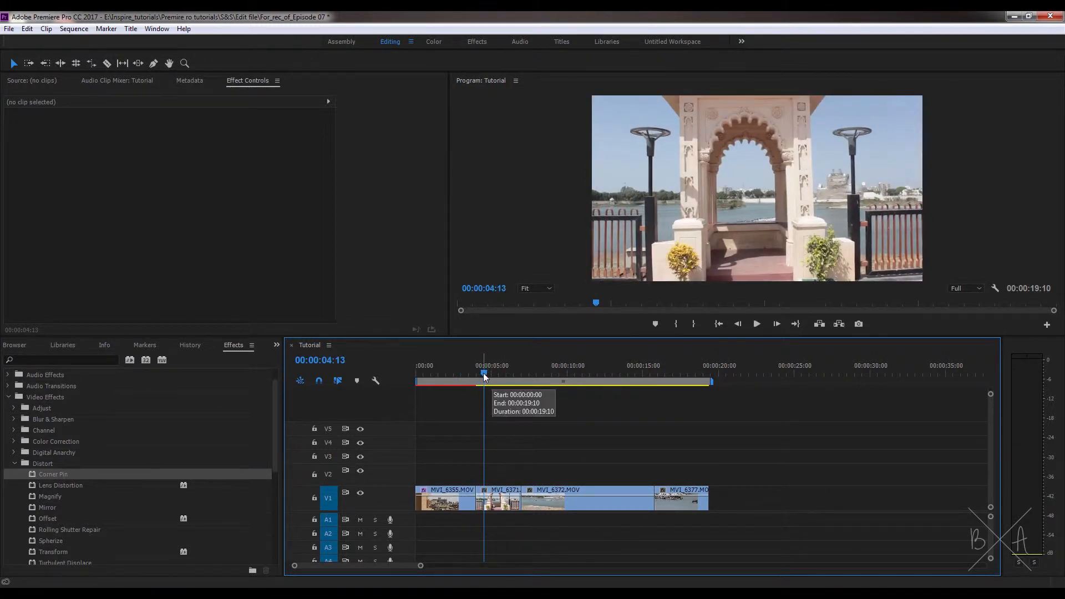
drag(484, 373, 501, 379)
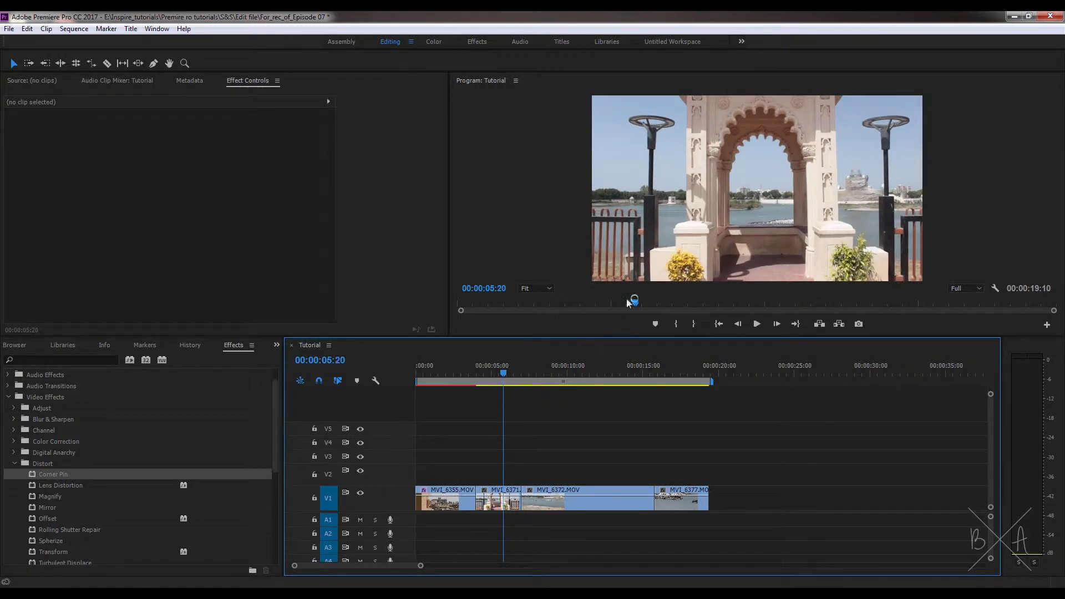
- Copy the first clip's Corner Pin effect and paste it onto the MVI_6371.MOV and MVI_6372.MOV clips
click(448, 493)
click(50, 276)
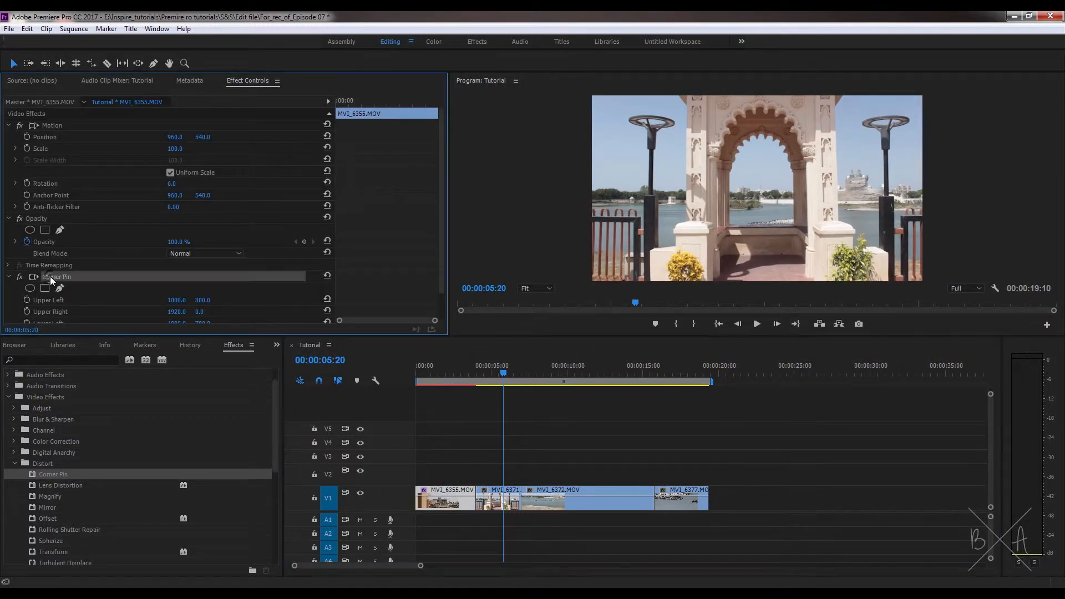
drag(557, 468, 498, 496)
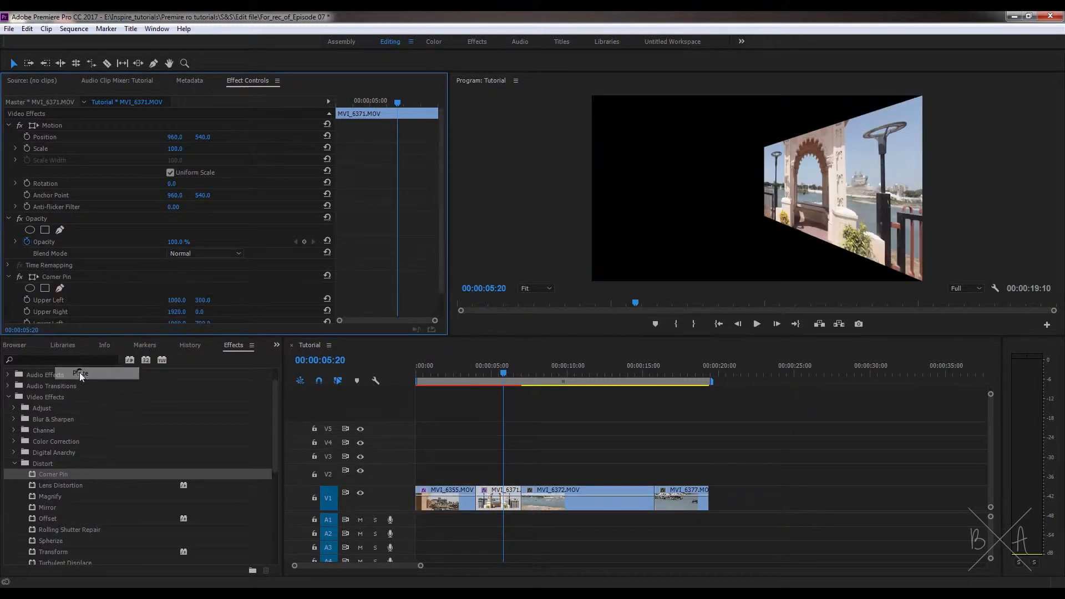
drag(514, 377, 542, 387)
click(577, 496)
right_click(87, 304)
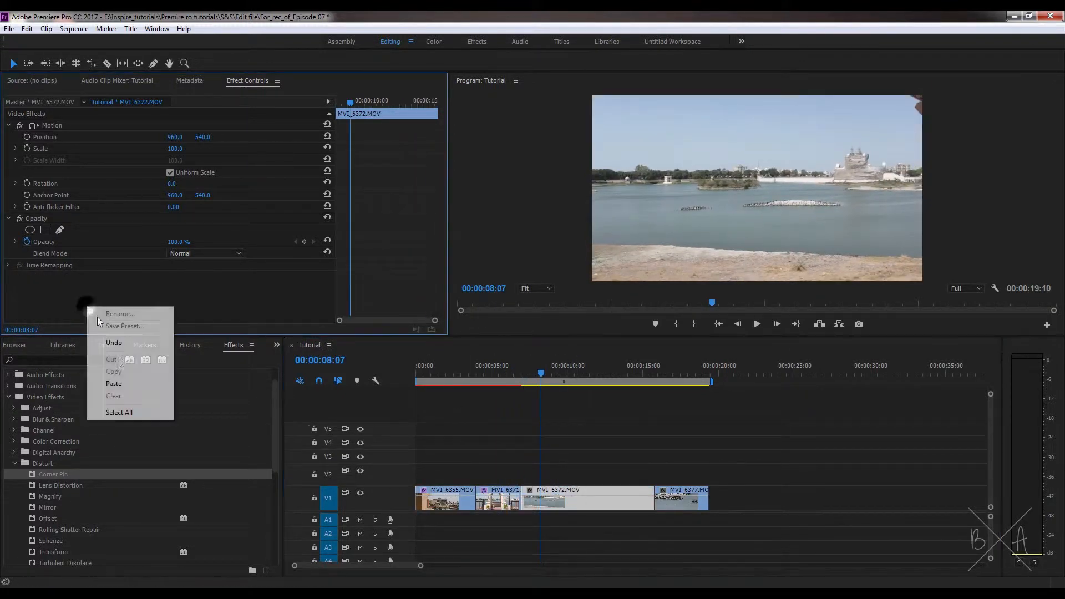
click(116, 383)
- Delete the Corner Pin effect from the MVI_6372.MOV and MVI_6371.MOV clips
click(583, 374)
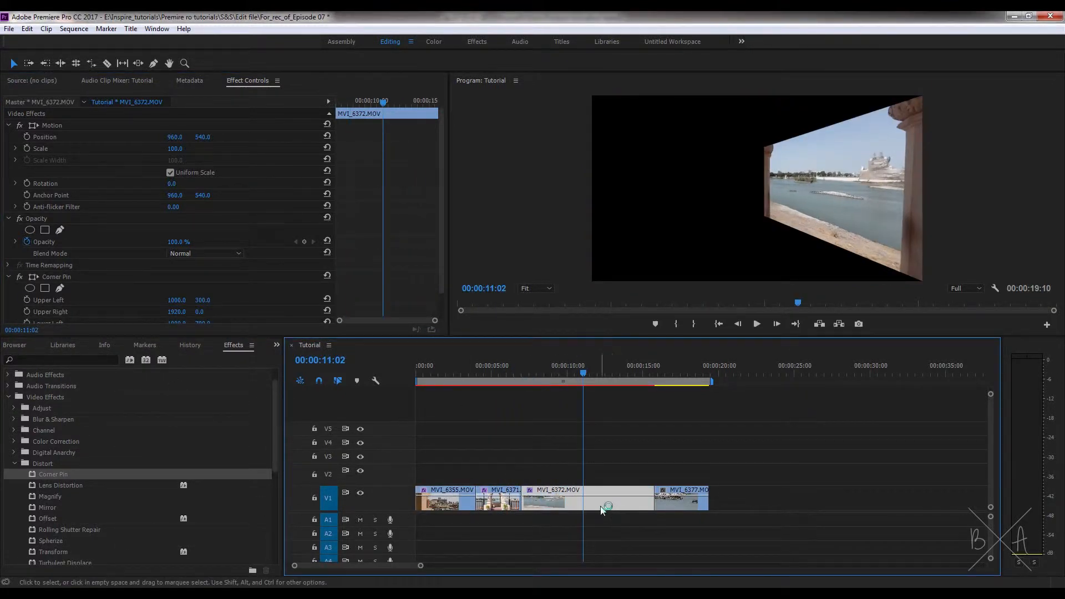
click(66, 278)
key(Delete)
click(488, 489)
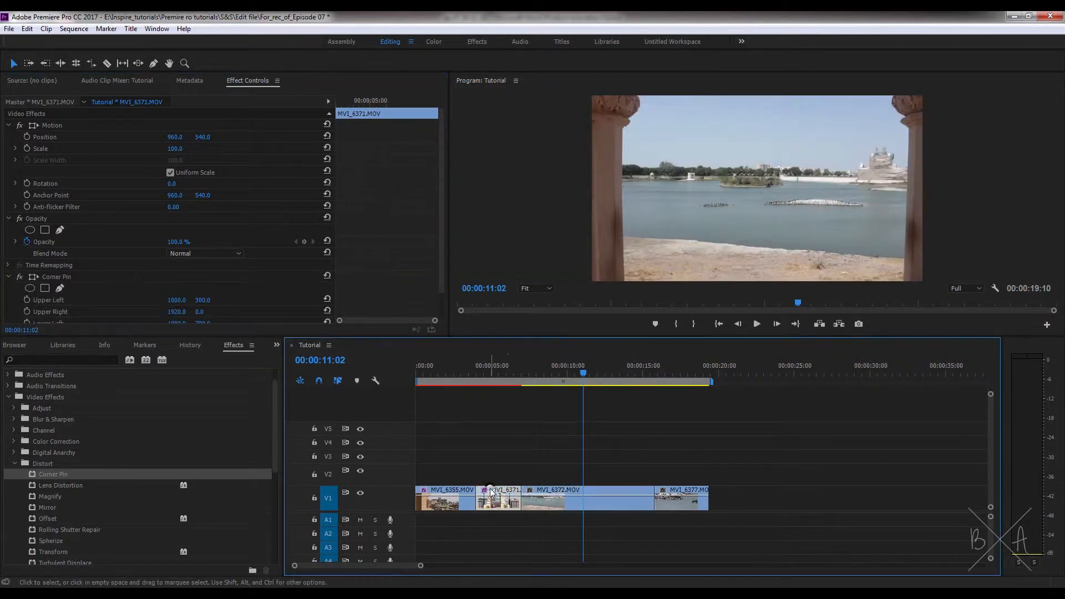
click(502, 373)
click(68, 278)
key(Delete)
- Delete the Corner Pin effect from MVI_6355.MOV and collapse the Video Effects folders
click(433, 374)
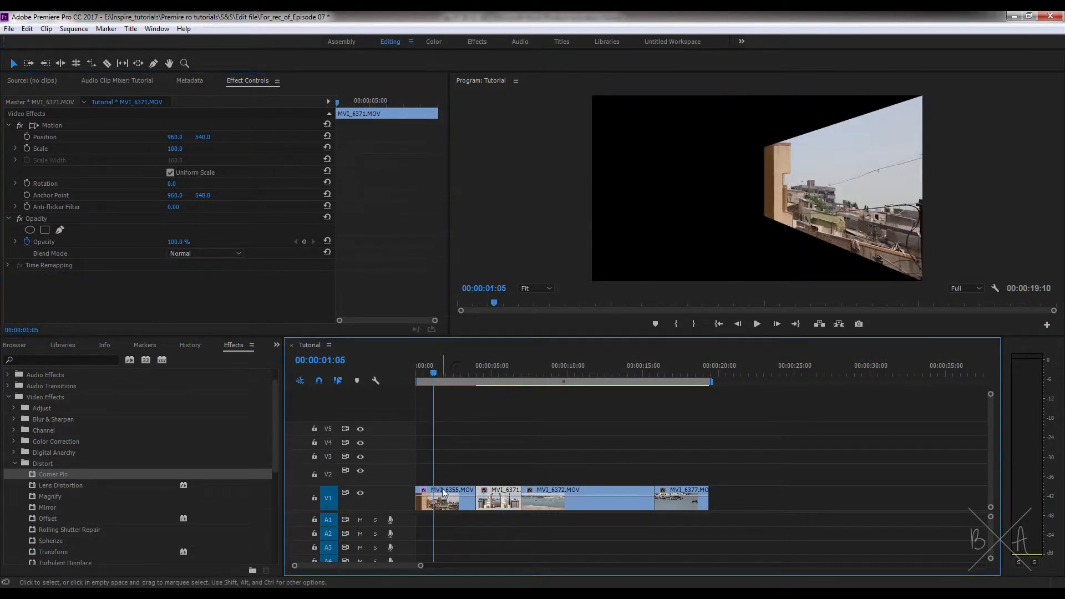
click(444, 497)
click(67, 275)
key(Delete)
click(517, 412)
click(15, 464)
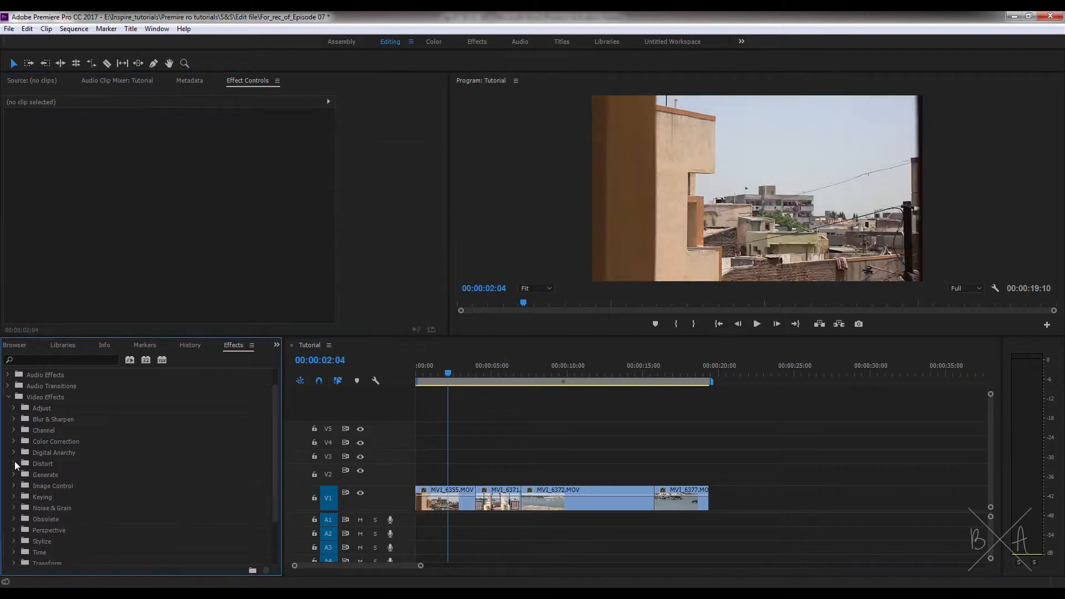
click(8, 397)
- Create a new 1920 x 1080, 25.00 fps adjustment layer in the project
click(276, 344)
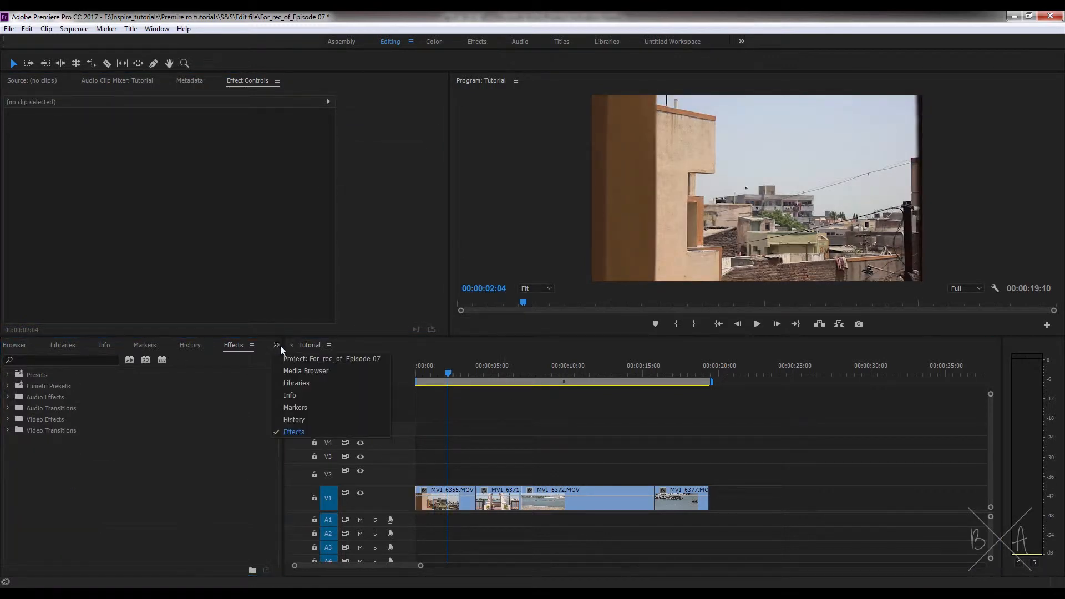
click(288, 359)
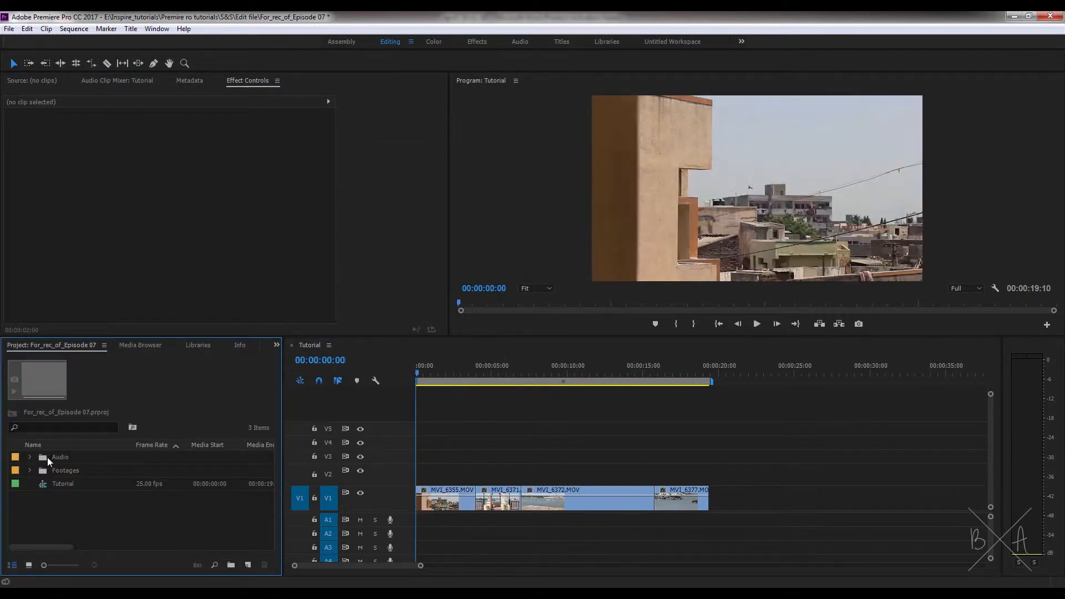
click(249, 565)
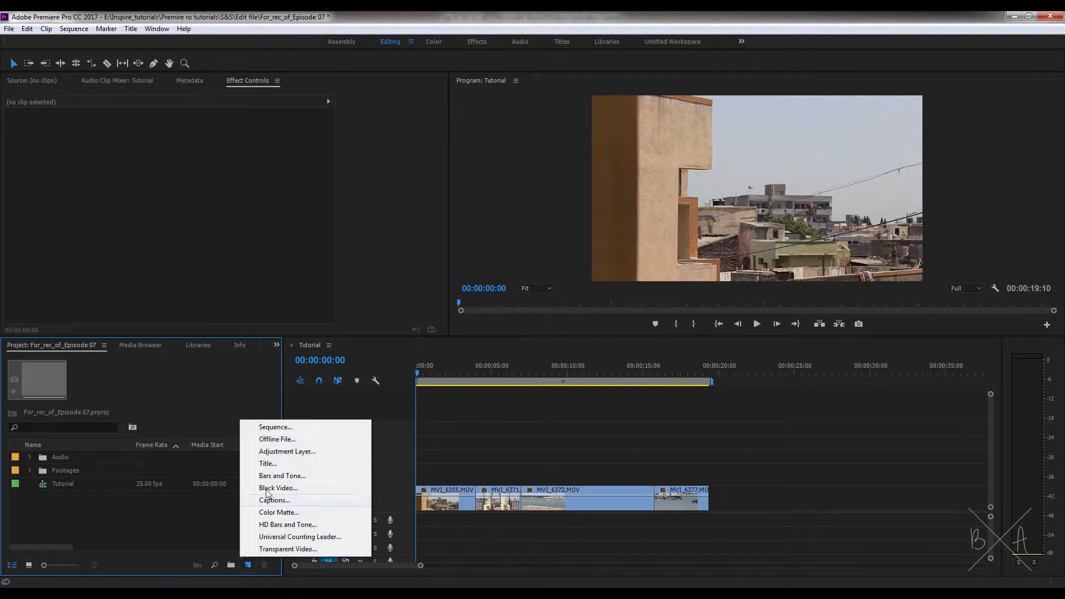
click(317, 456)
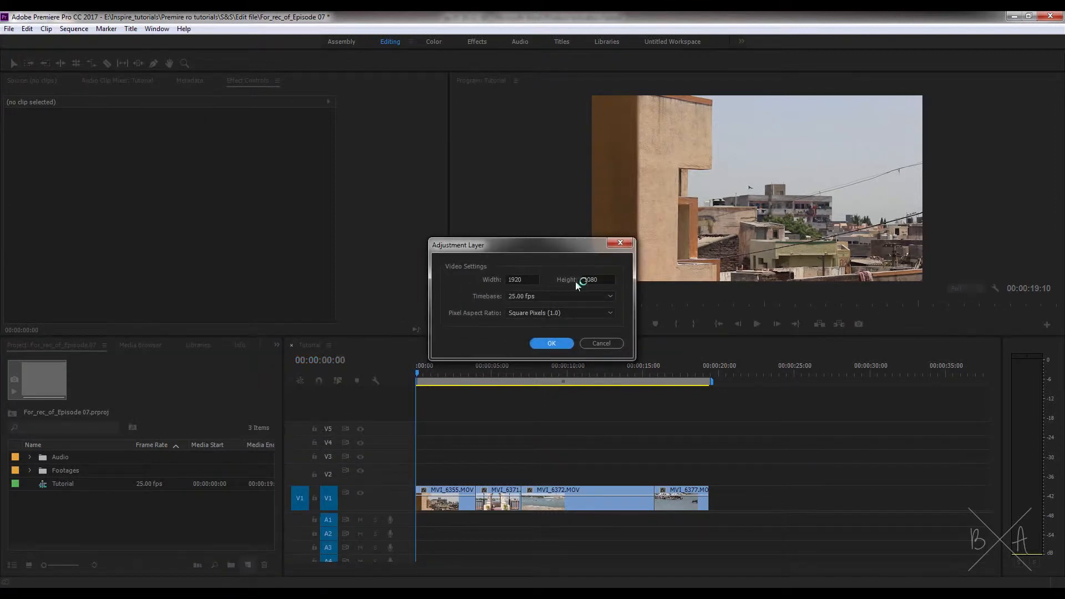
drag(533, 280, 483, 283)
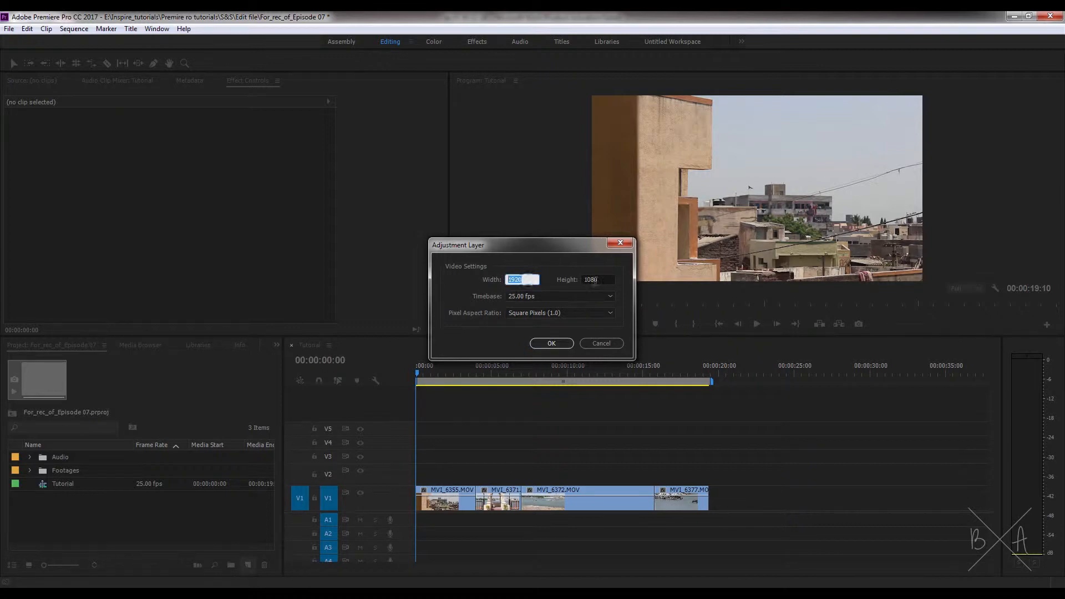
drag(595, 281, 555, 280)
click(548, 287)
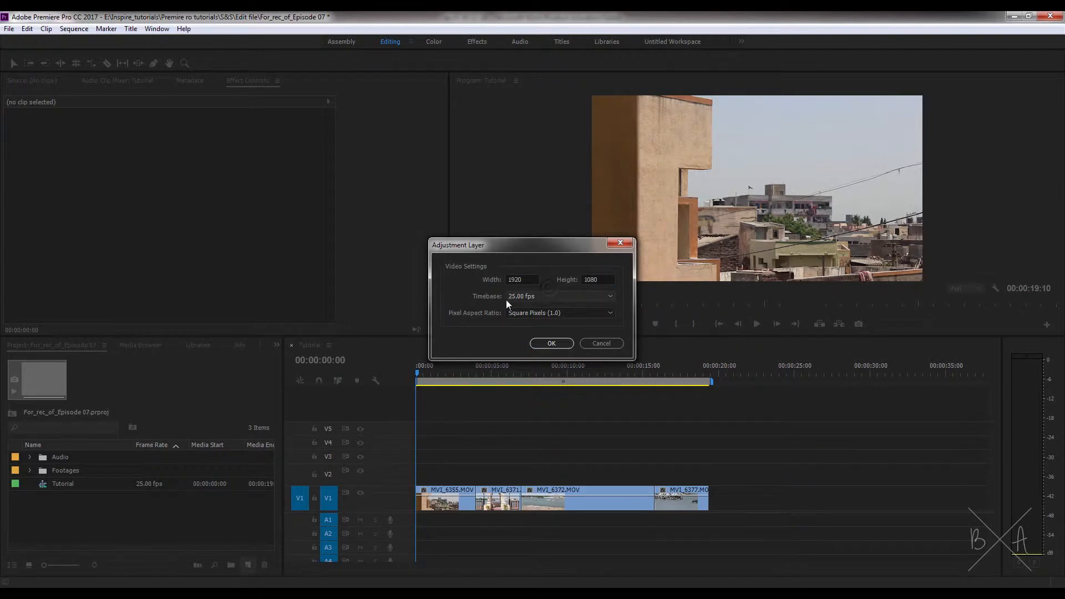
click(553, 342)
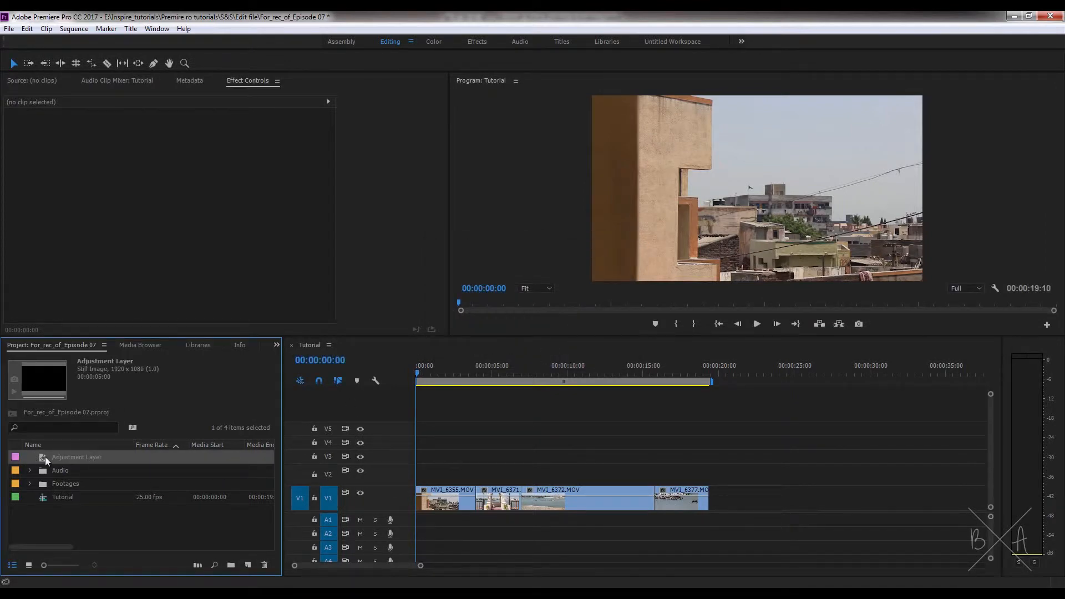
- Place the adjustment layer on track V2 spanning the whole sequence and select it
drag(44, 455, 707, 471)
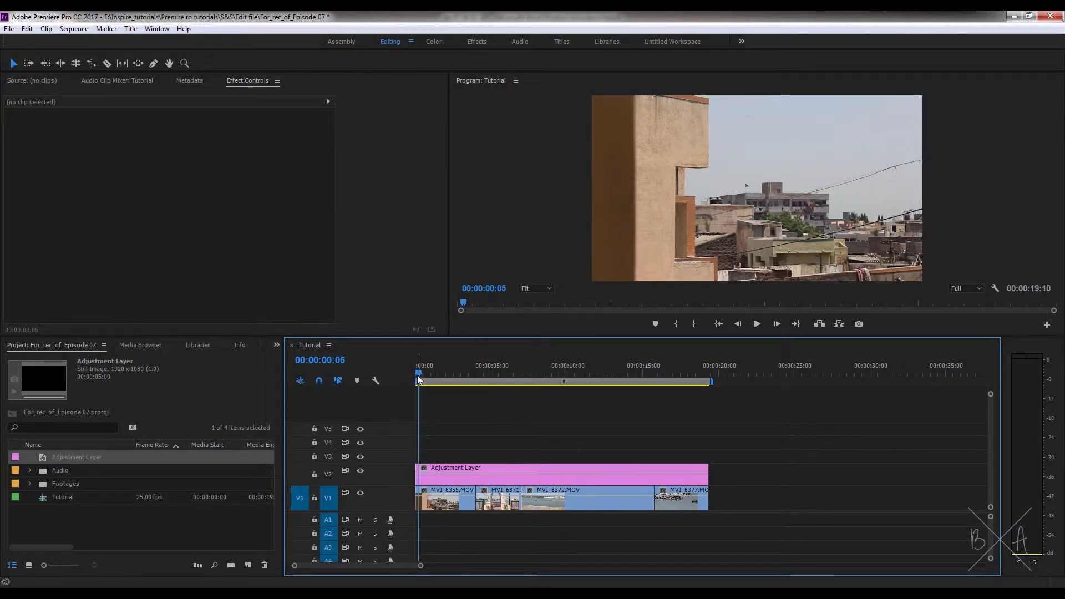
click(416, 375)
click(457, 467)
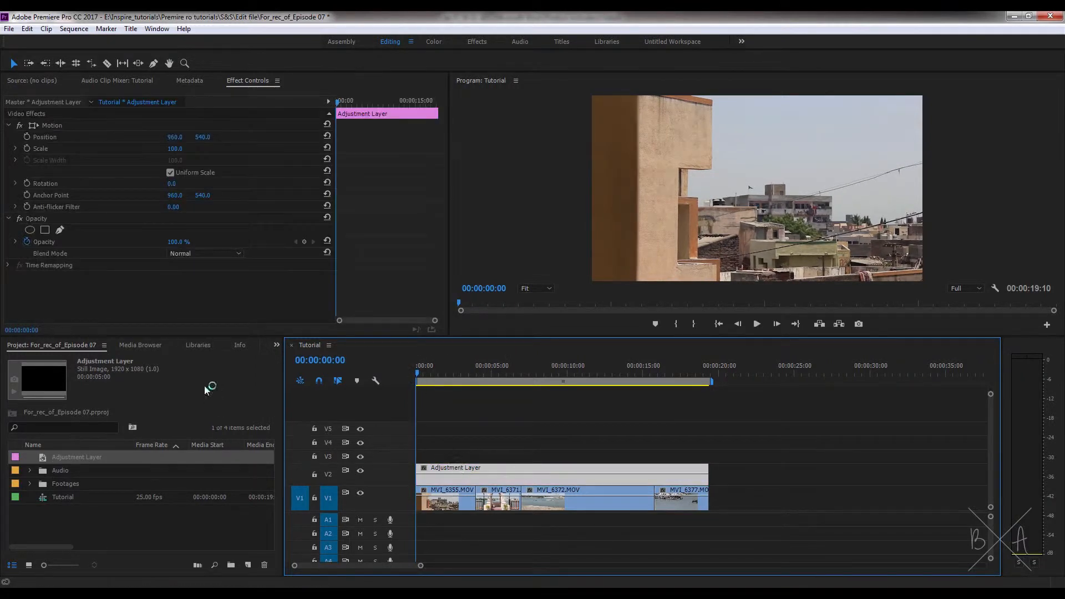
- Apply the Corner Pin effect from Video Effects > Distort to the adjustment layer
click(277, 345)
click(292, 429)
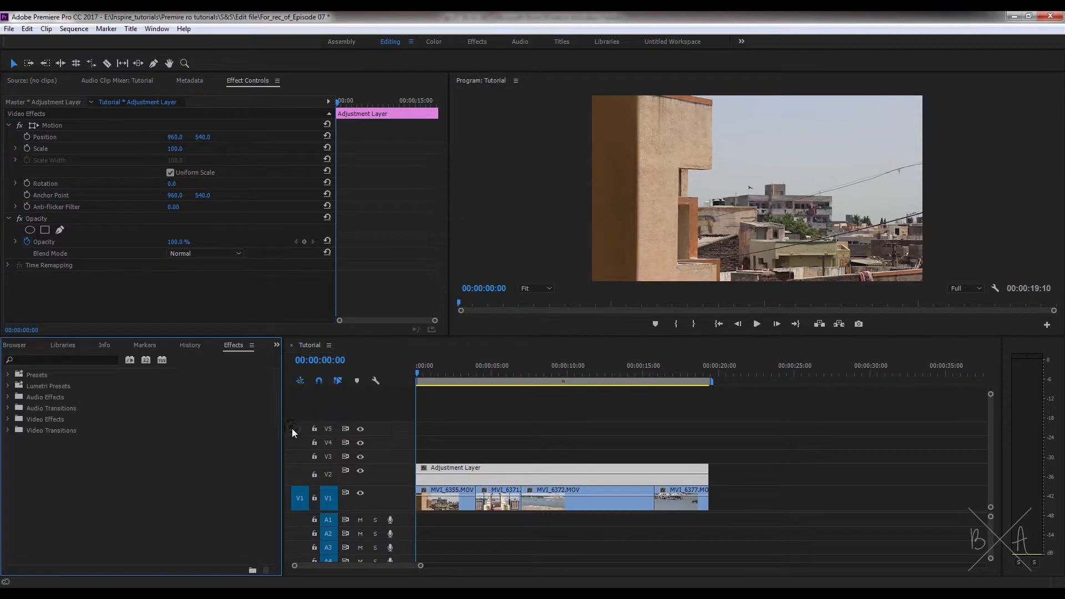
double_click(17, 421)
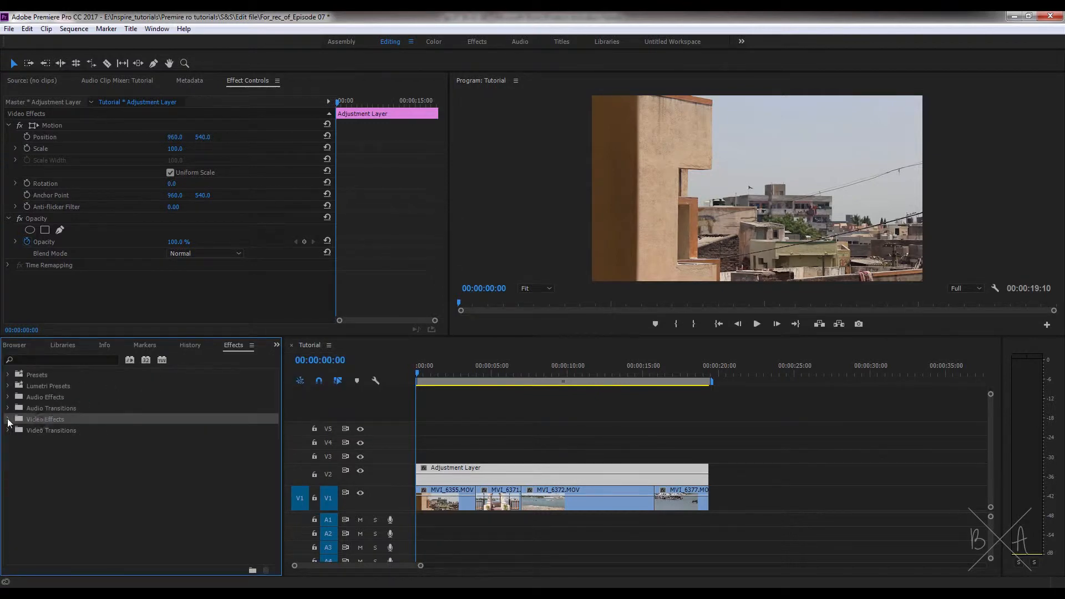
double_click(37, 485)
scroll(37, 486, down, 1)
drag(50, 474, 441, 476)
- Set the Corner Pin's Upper Left to 1000, 300 and Lower Left to 1000, 700 on the adjustment layer
scroll(441, 201, down, 1)
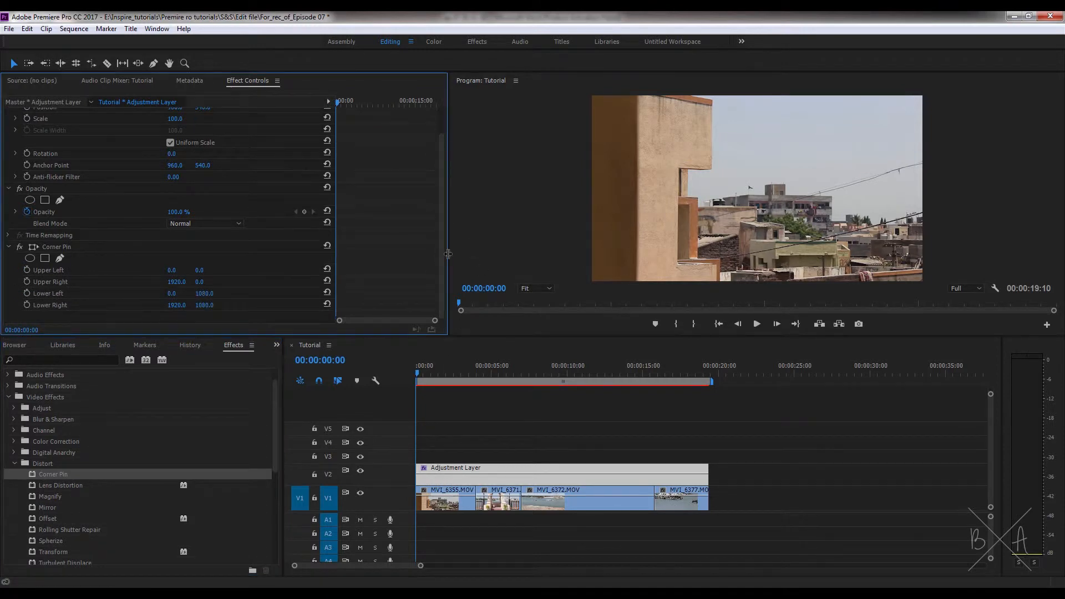
drag(172, 270, 170, 272)
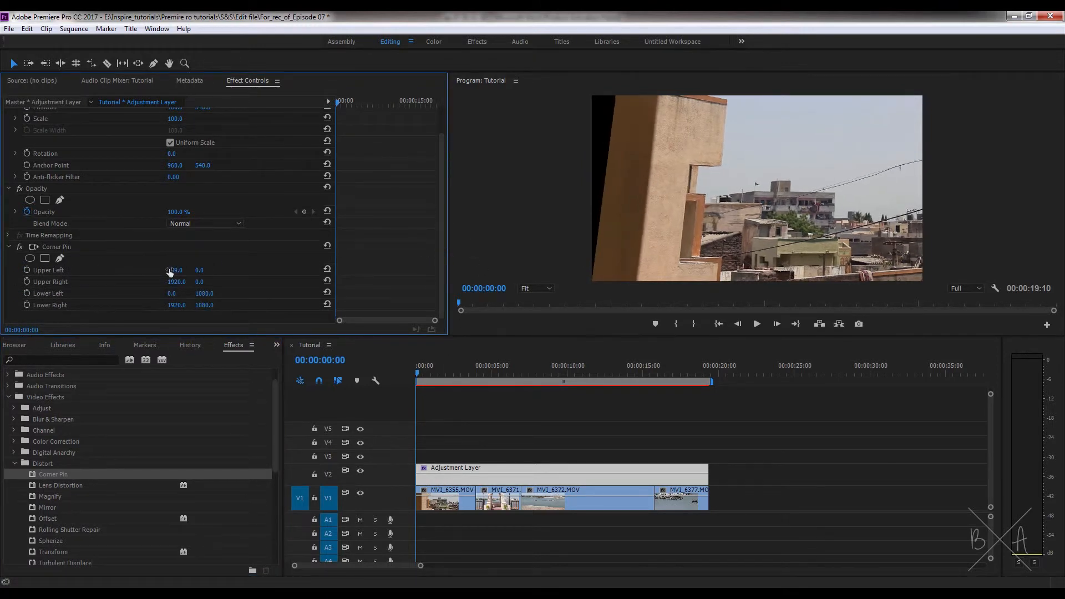
text(1000)
key(Return)
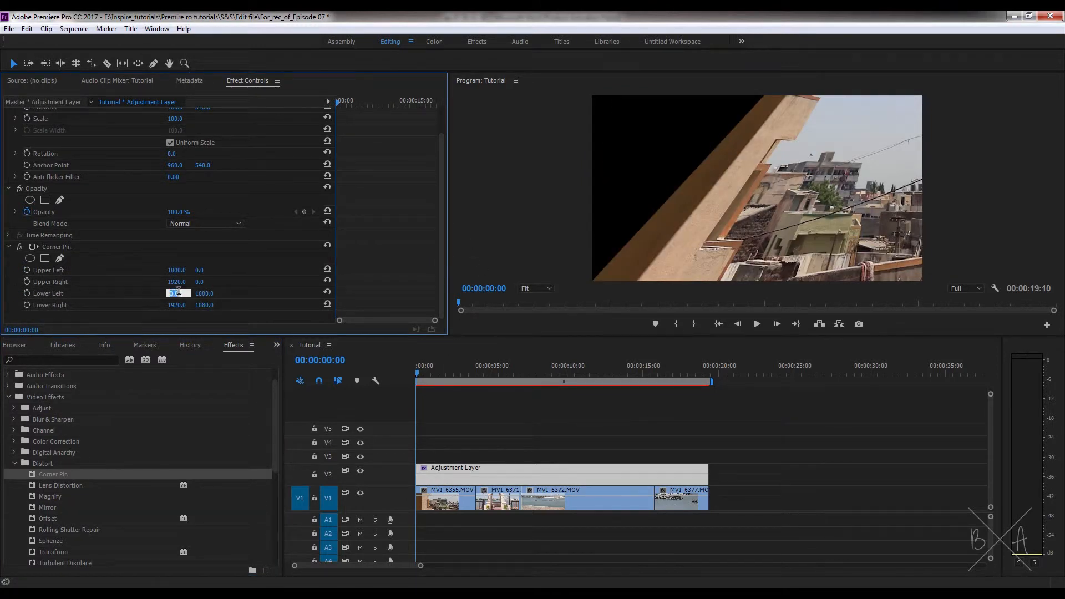
drag(201, 270, 201, 272)
key(Return)
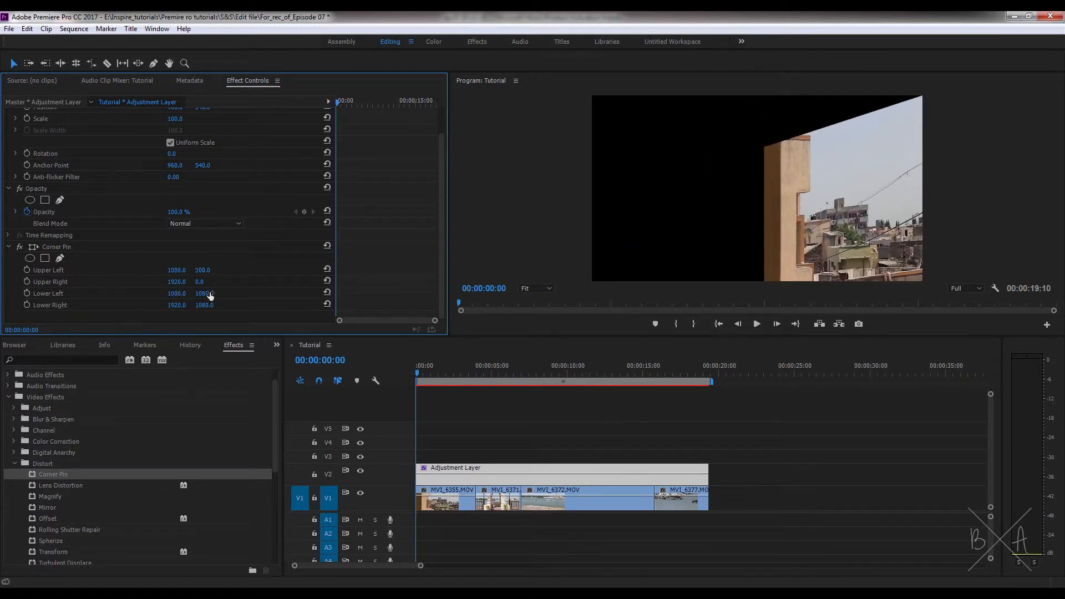
text(700)
key(Return)
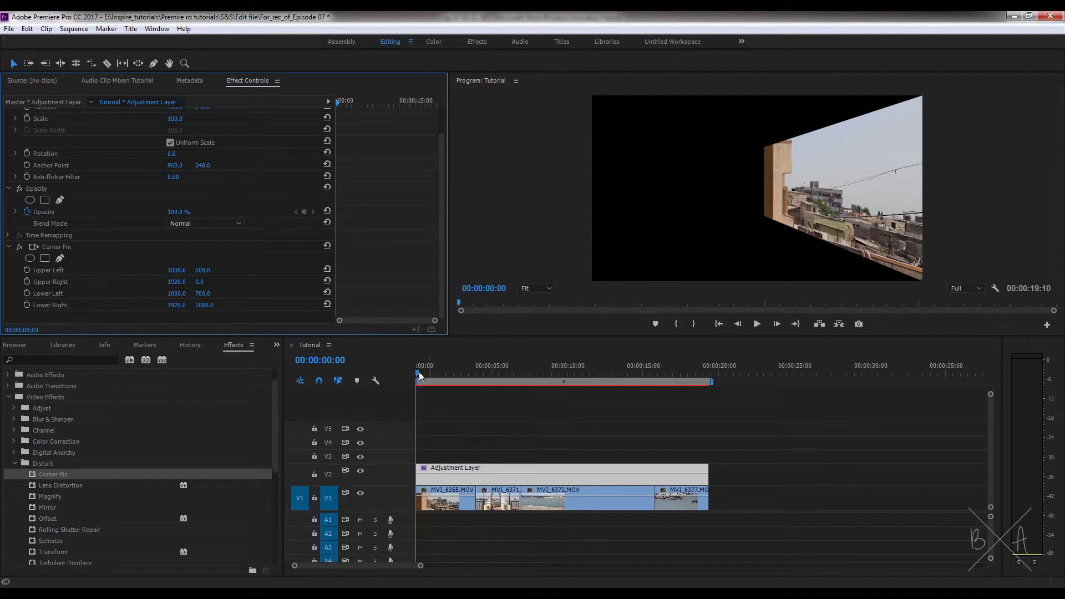
- Play back the sequence to preview the skewed perspective
click(438, 405)
key(space)
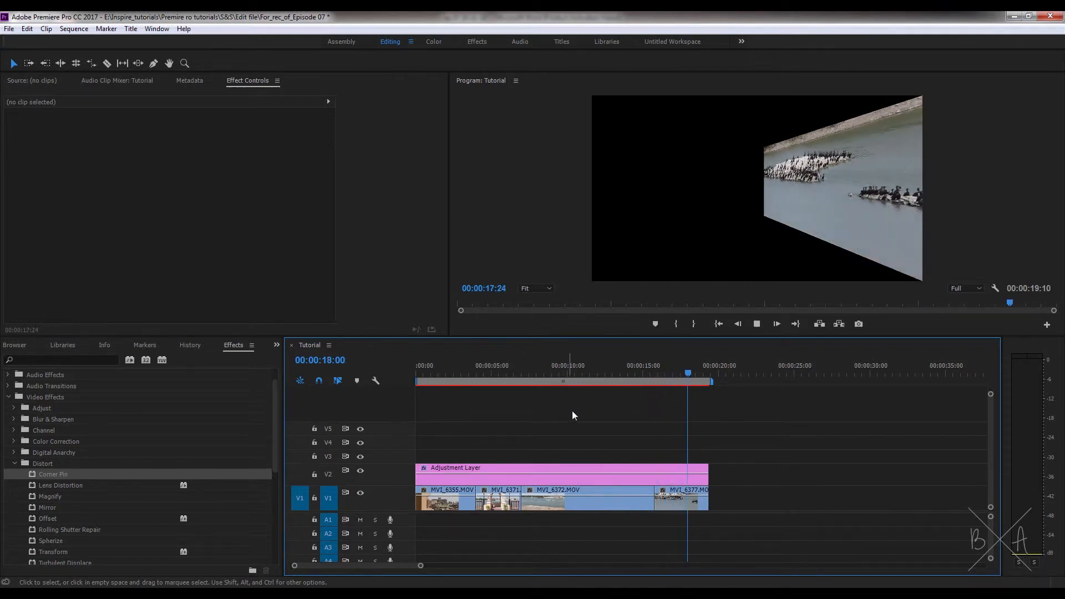
key(Home)
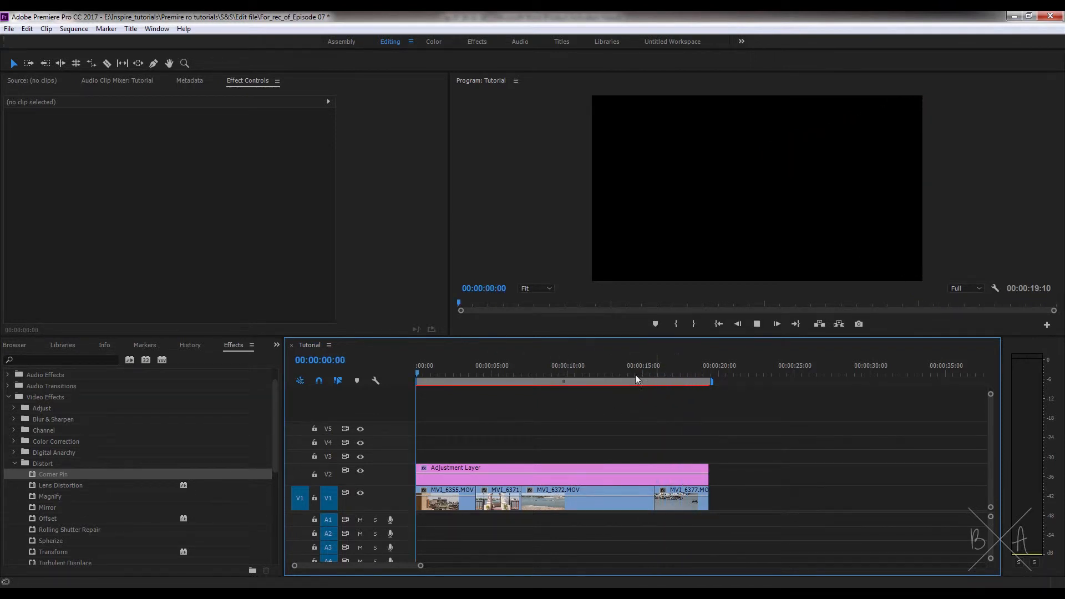
drag(636, 375, 375, 385)
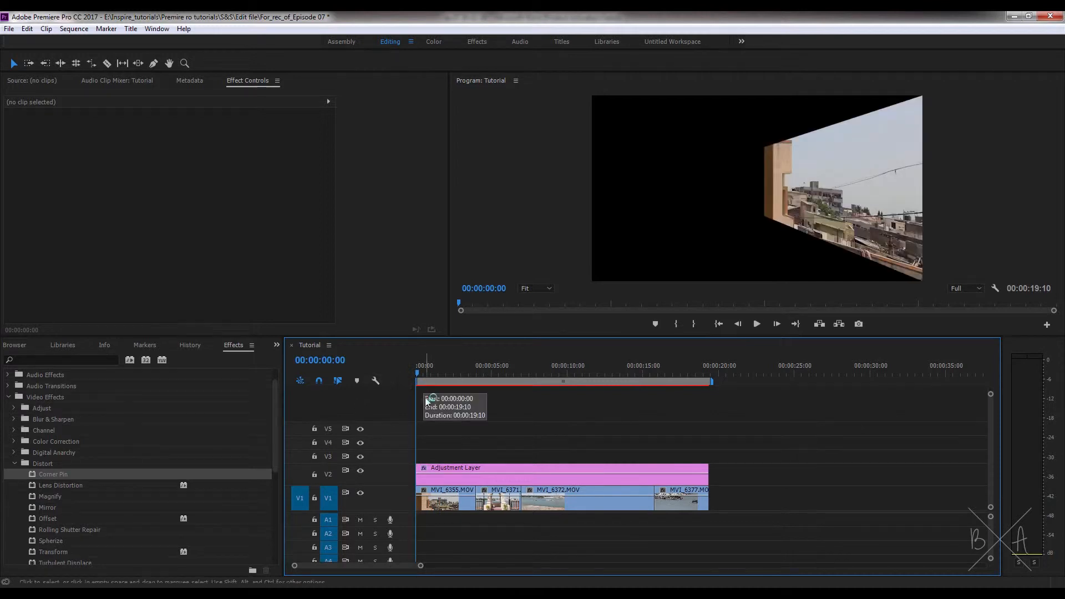
- Delete the Corner Pin effect from the adjustment layer
click(446, 469)
drag(441, 190, 439, 231)
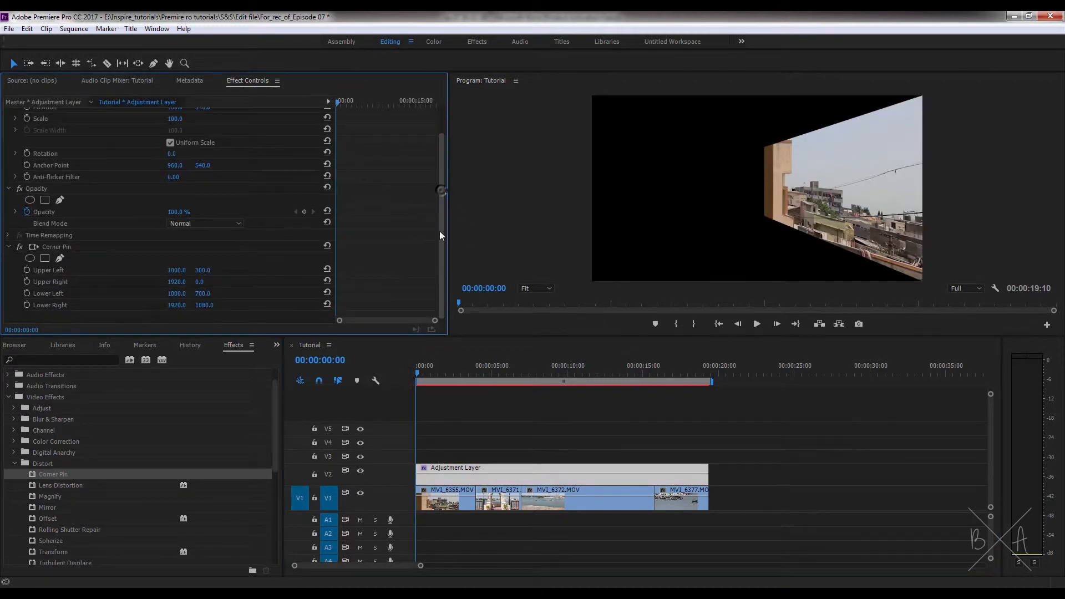
click(67, 248)
key(Delete)
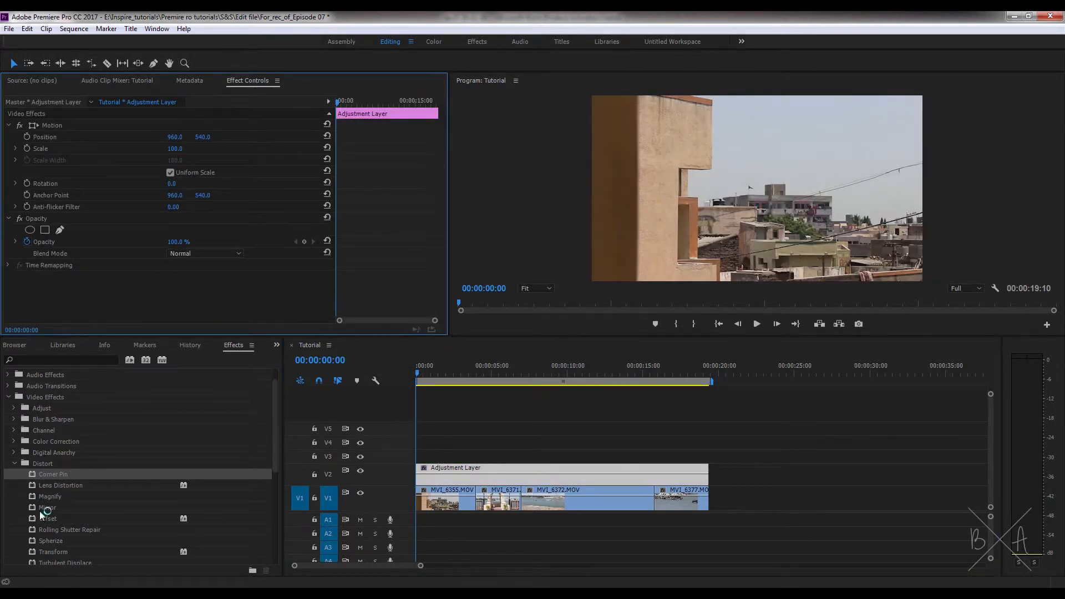
- Apply the Mirror effect to the adjustment layer and set its Reflection Angle to 90°
drag(44, 508, 438, 475)
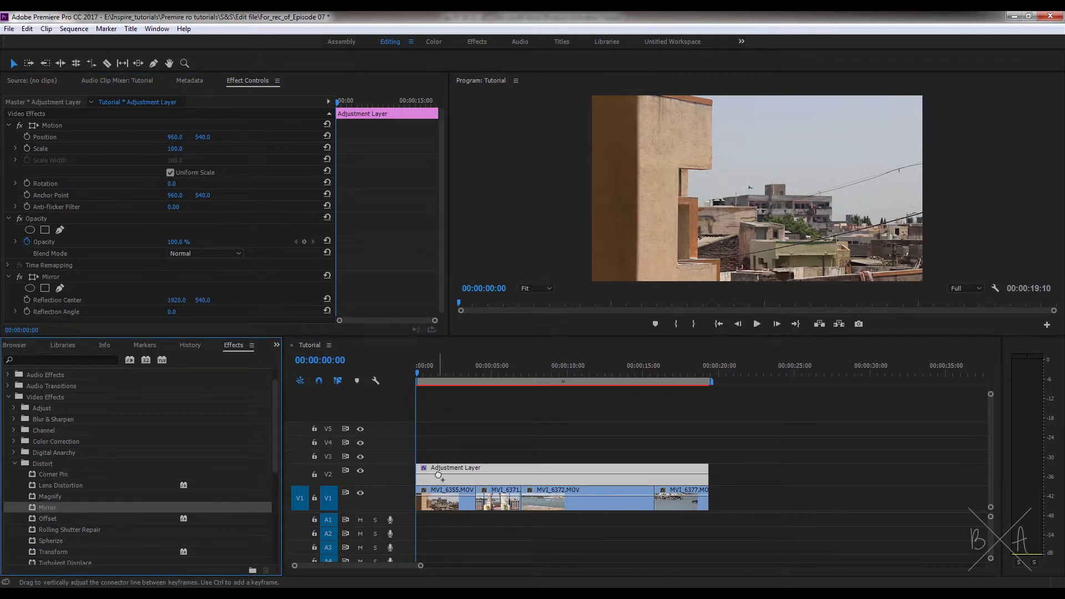
drag(441, 281, 441, 288)
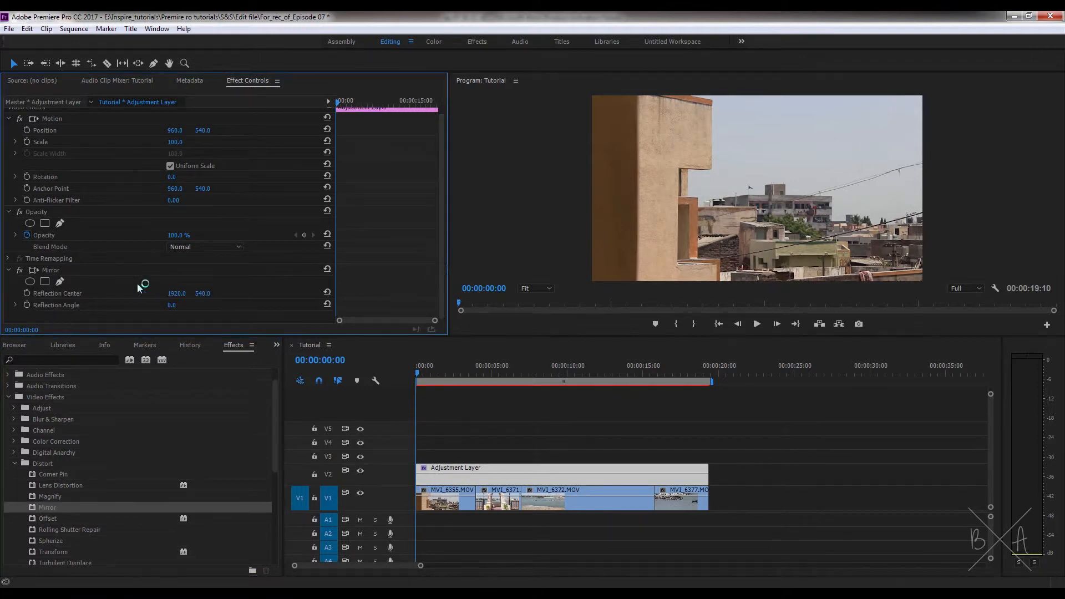
click(62, 271)
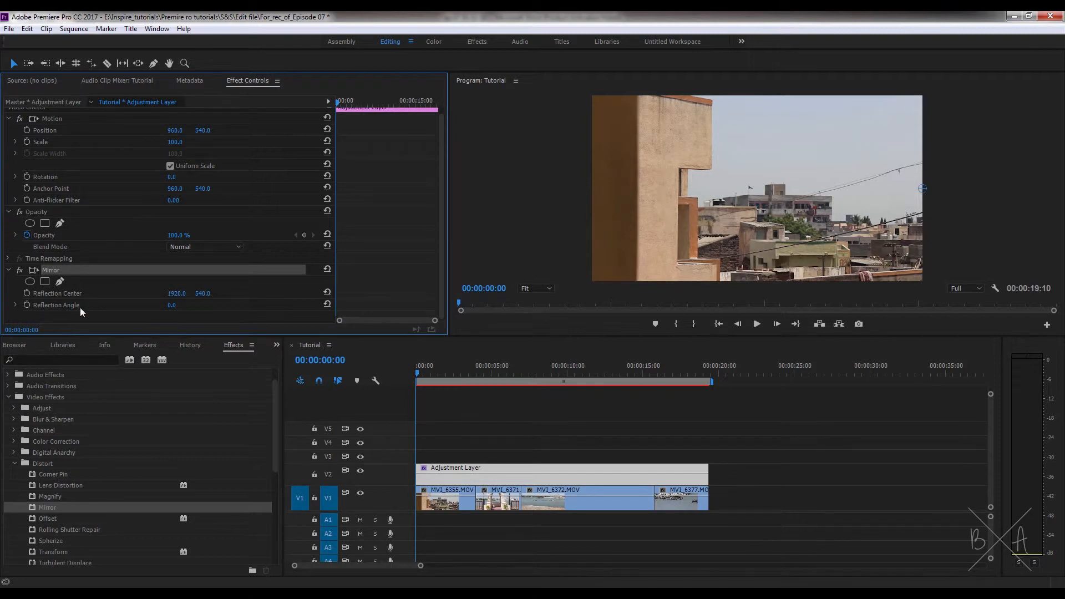
drag(172, 306, 341, 298)
click(199, 303)
text(90)
key(Return)
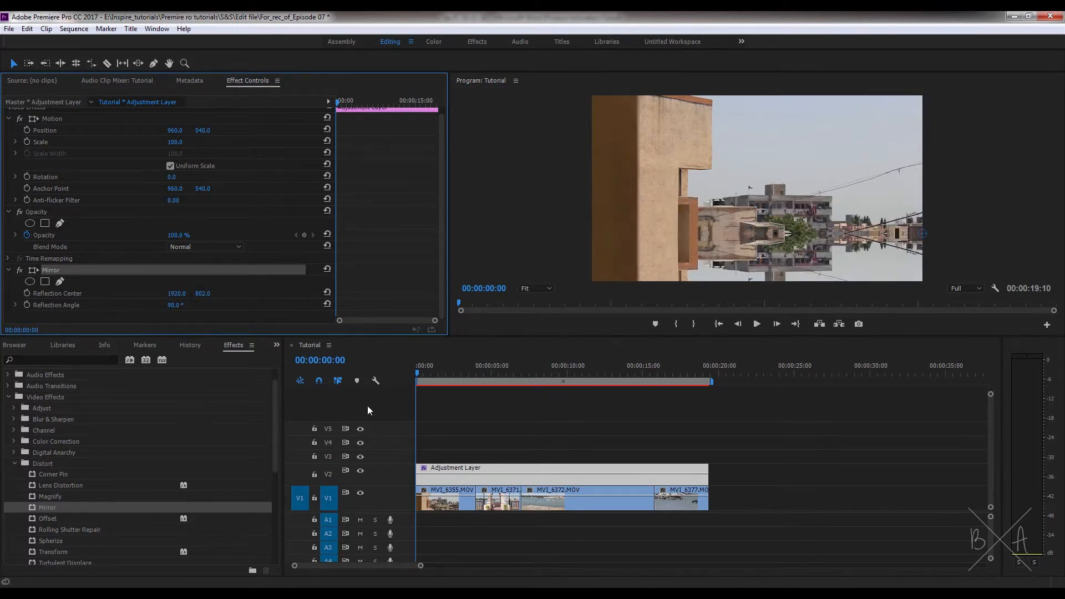
- Trim the adjustment layer's end to about 15 seconds and play the sequence around the cut
drag(466, 373, 644, 398)
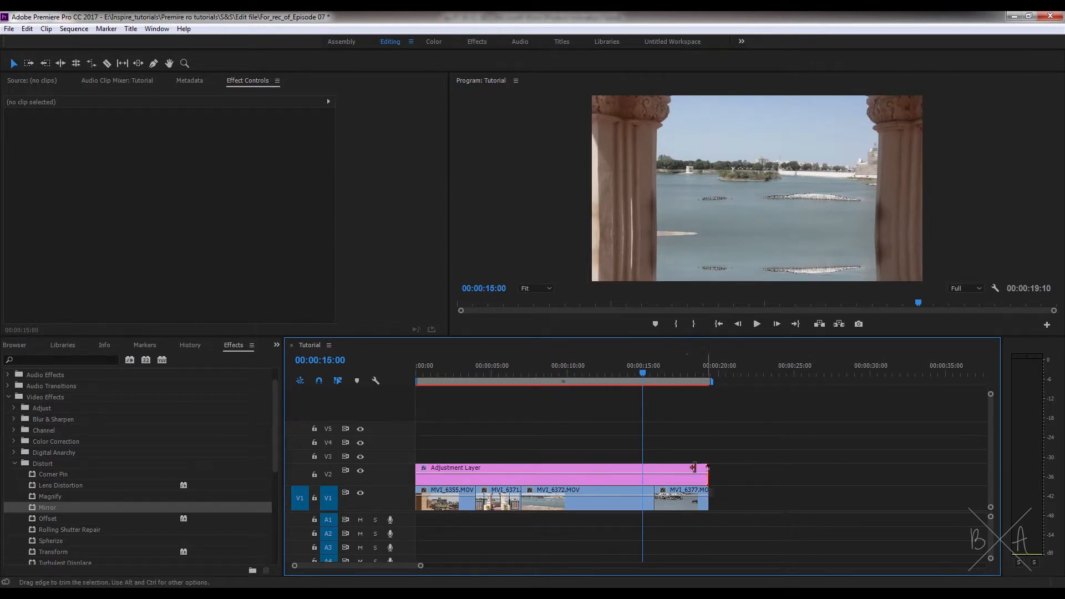
drag(693, 468, 642, 468)
click(627, 365)
key(space)
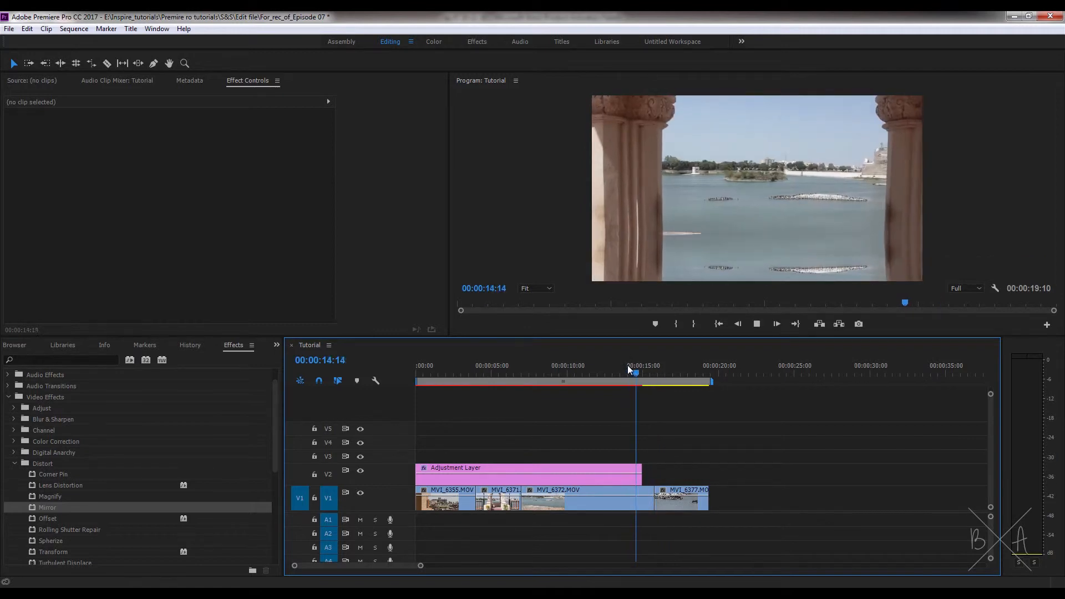
- Extend the adjustment layer back to the end of the sequence and resume playback
mouse_move(633, 371)
mouse_down()
mouse_move(660, 381)
mouse_move(625, 382)
mouse_up()
key(shift+1)
drag(642, 474, 709, 469)
key(space)
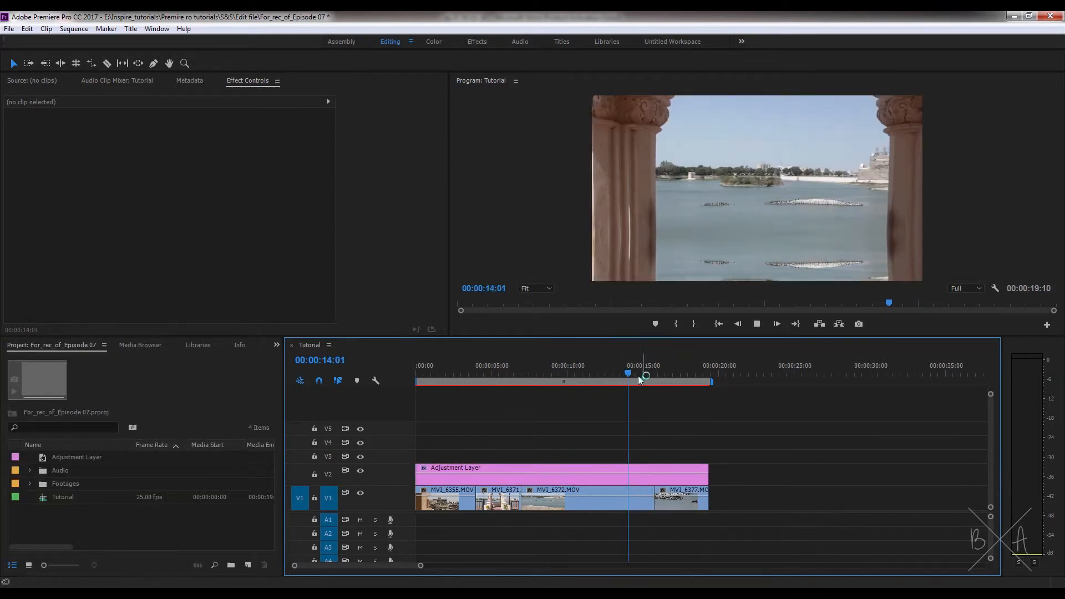
- Create a new 1920 x 1080, 25.00 fps Black Video in the project
drag(638, 376, 404, 368)
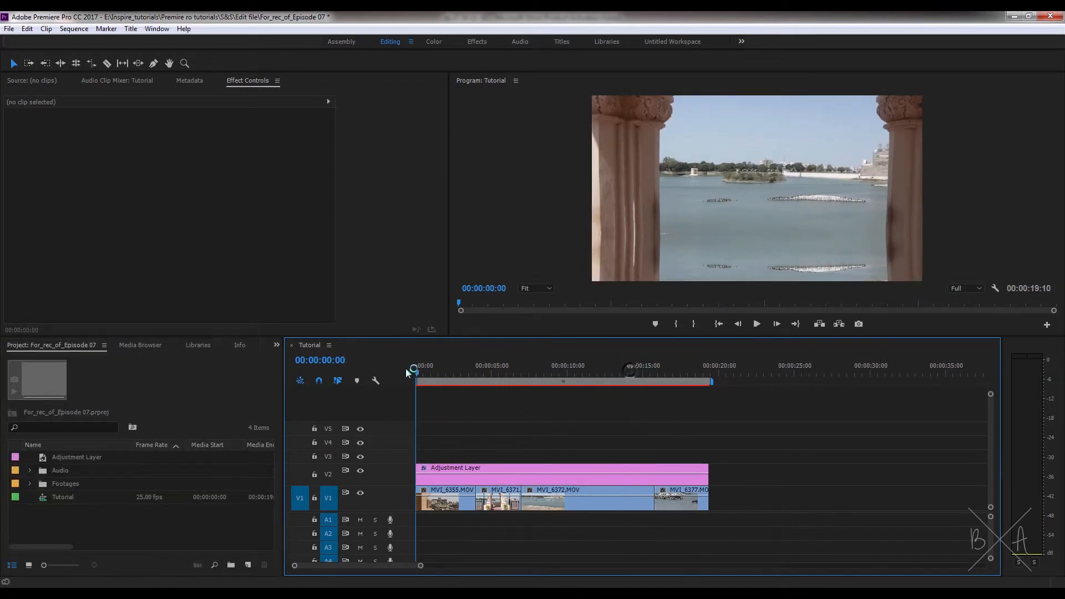
click(170, 446)
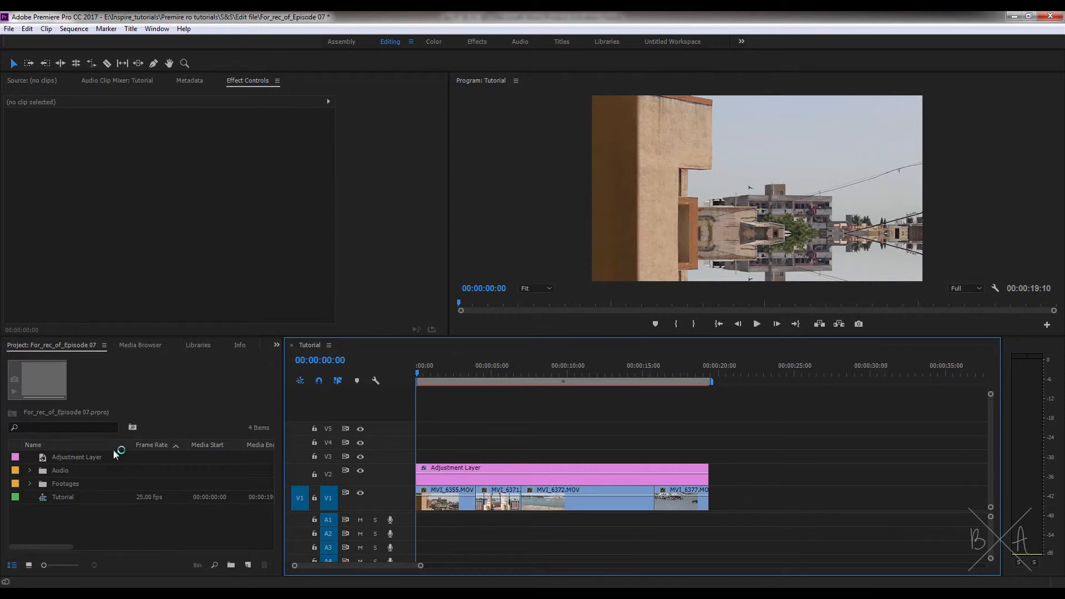
right_click(108, 530)
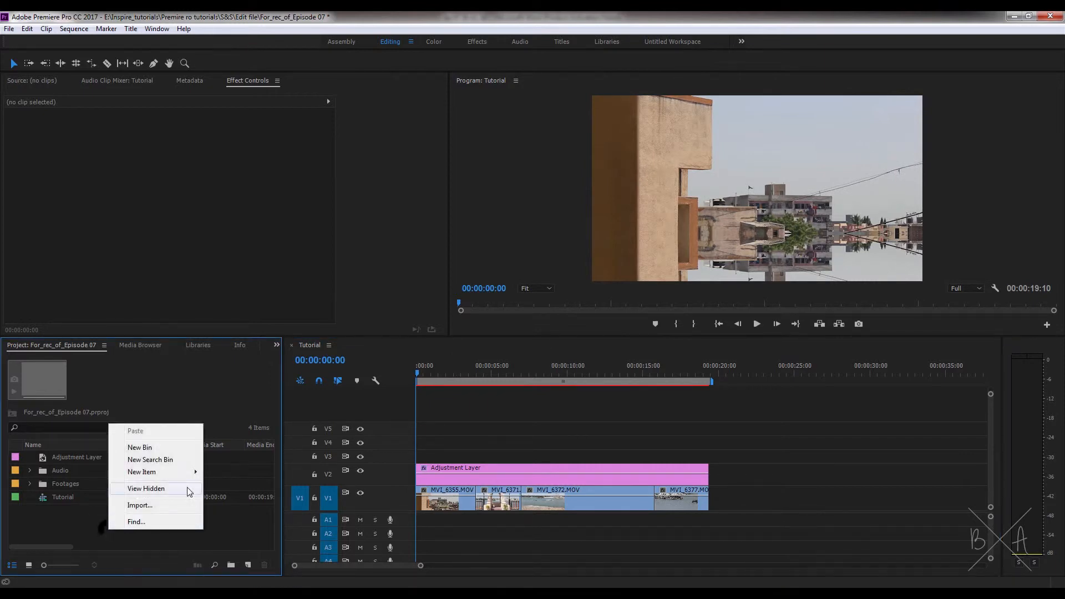
mouse_move(178, 472)
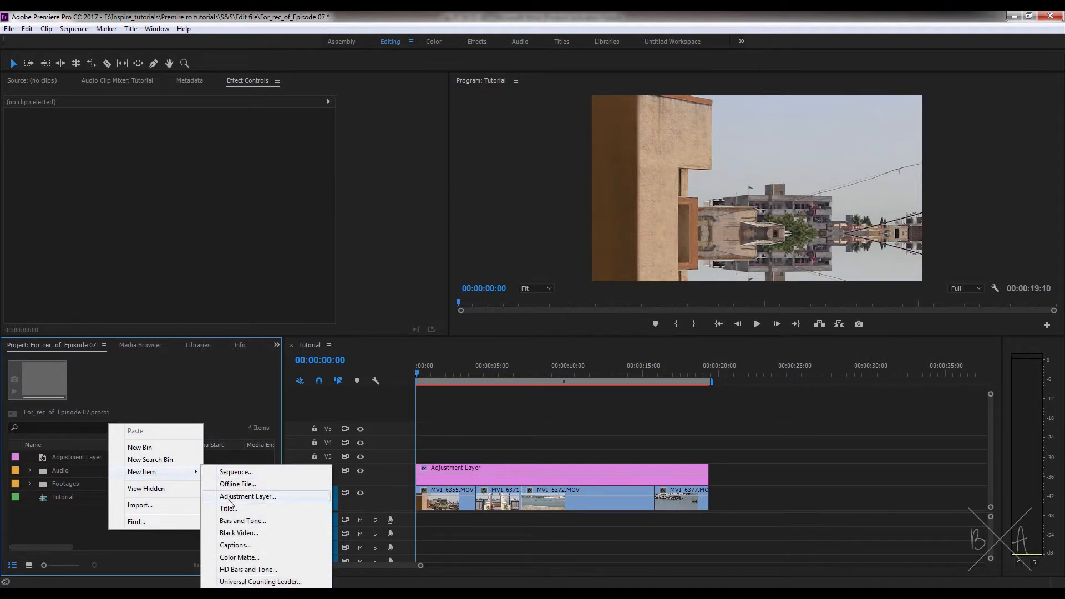
click(235, 533)
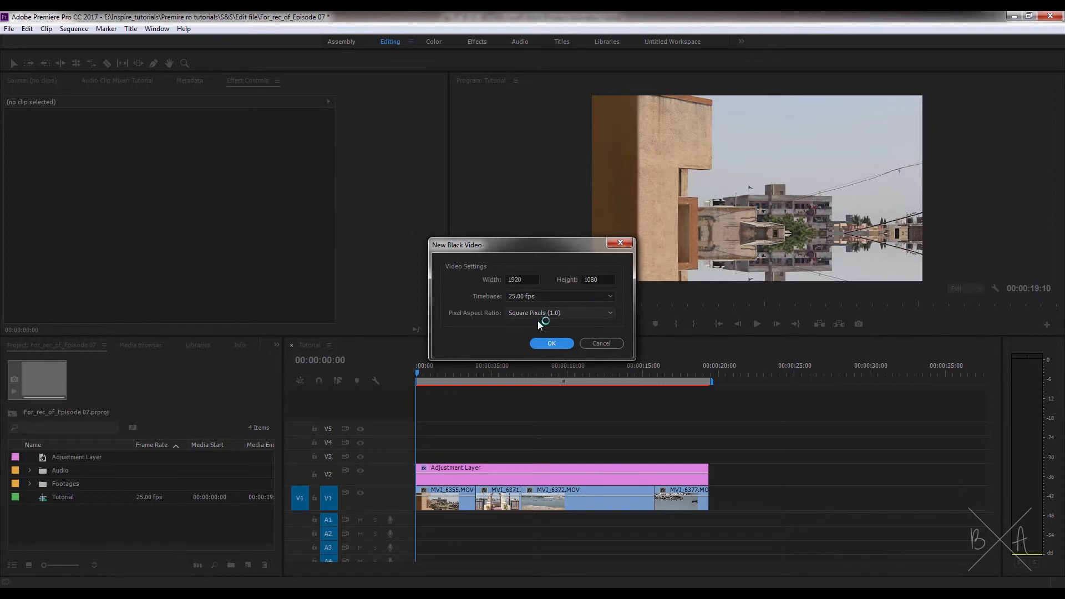
click(551, 343)
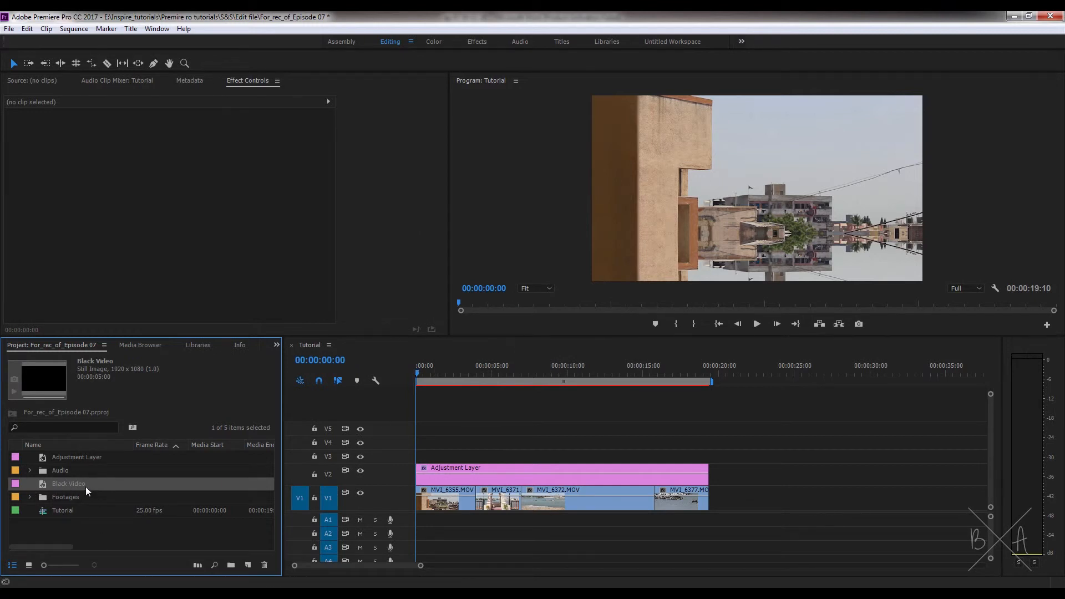
- Place the Black Video on track V3 spanning the whole sequence, enlarge the track and select the clip
drag(88, 487, 414, 456)
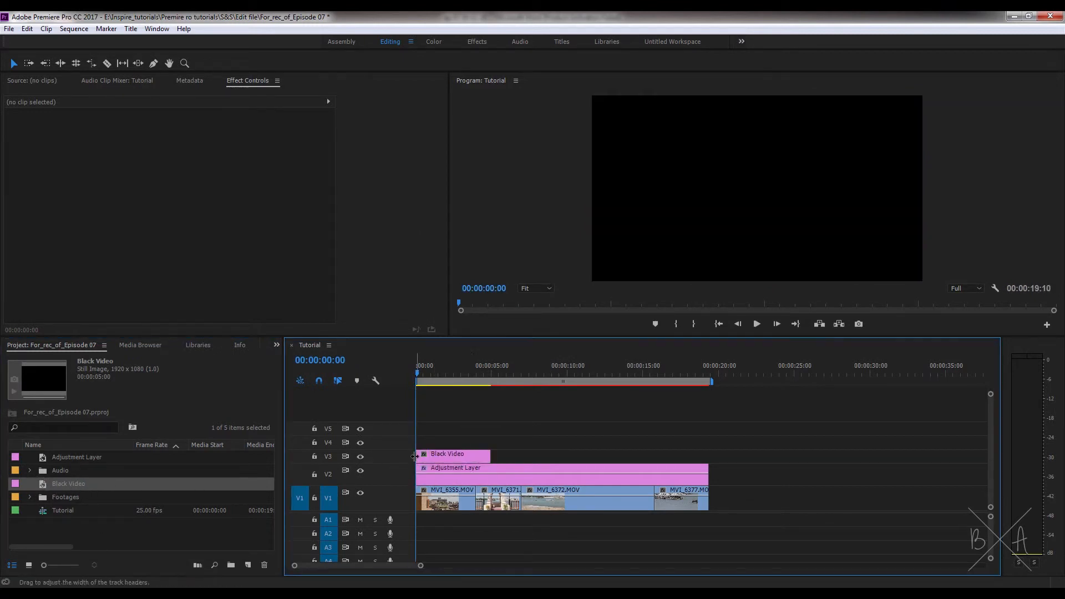
drag(490, 454, 708, 453)
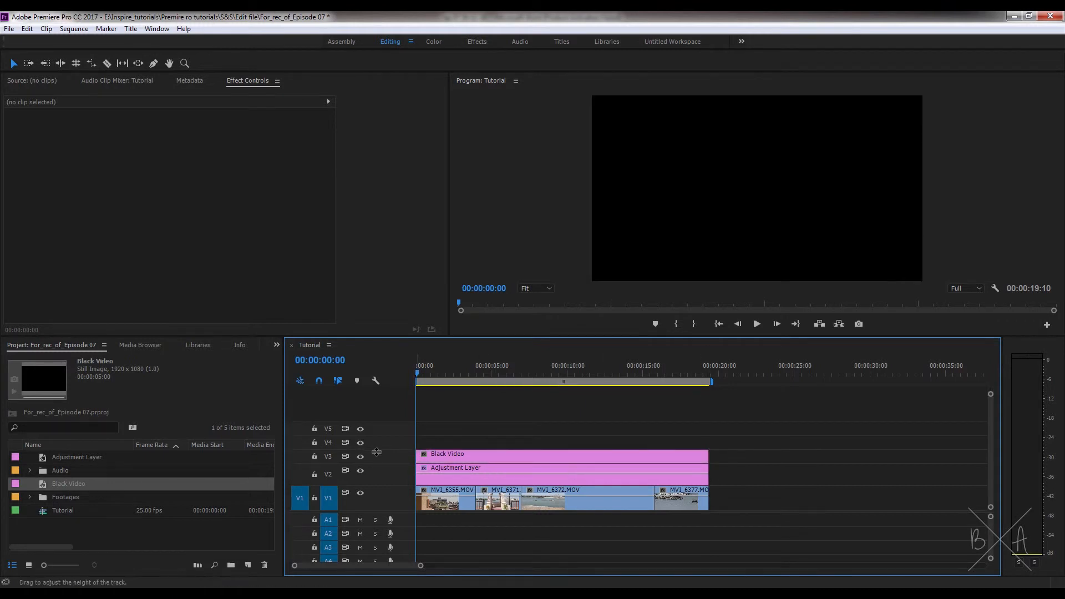
drag(376, 452, 403, 444)
click(493, 455)
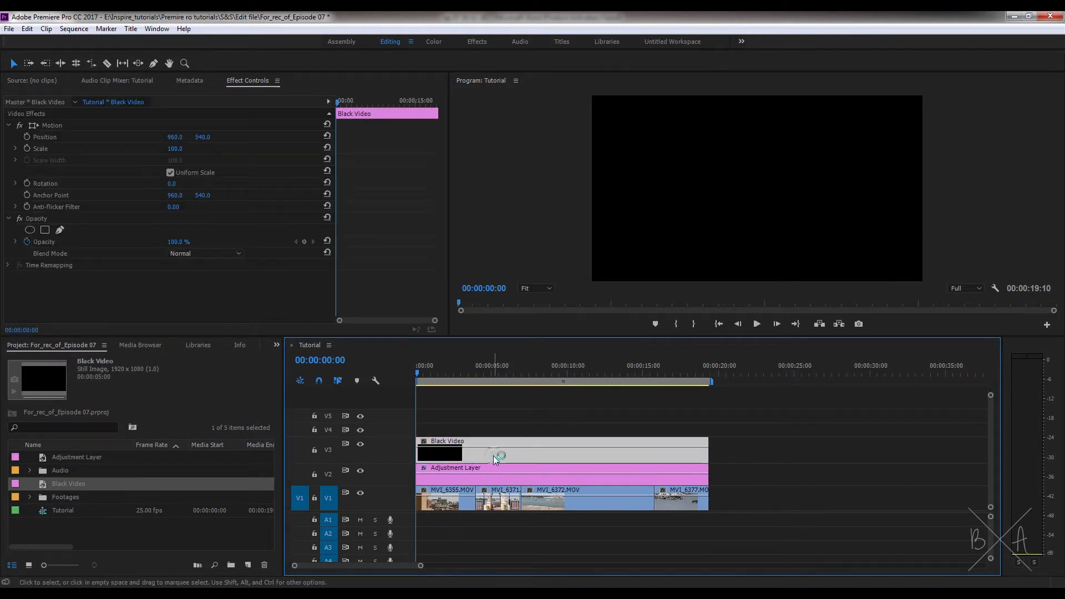
- Apply the 4-Color Gradient effect from Video Effects > Generate to the Black Video clip
click(276, 345)
click(294, 431)
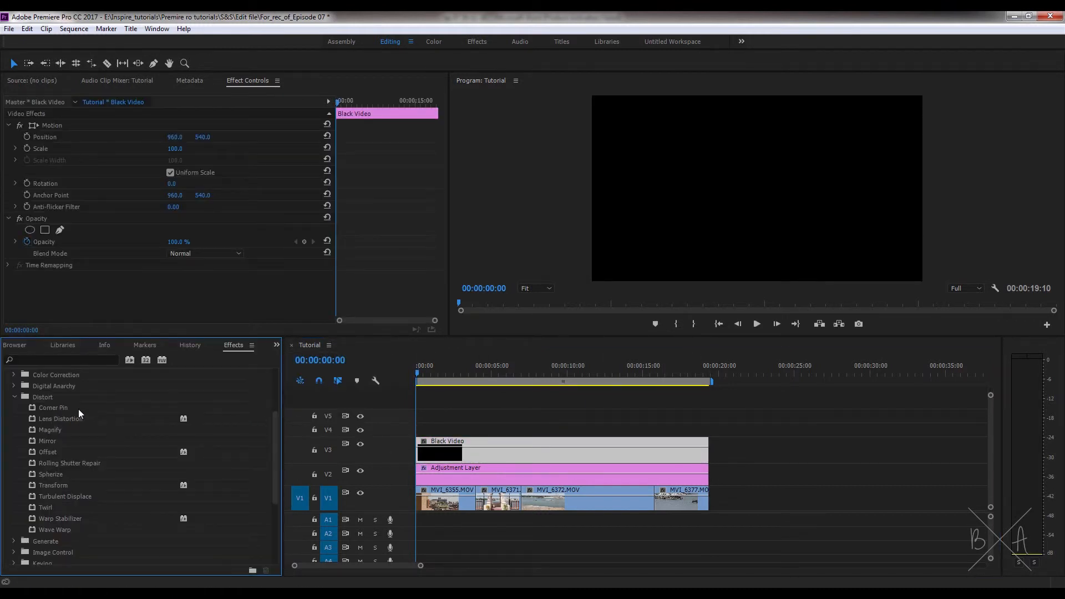
click(15, 397)
click(22, 407)
click(14, 408)
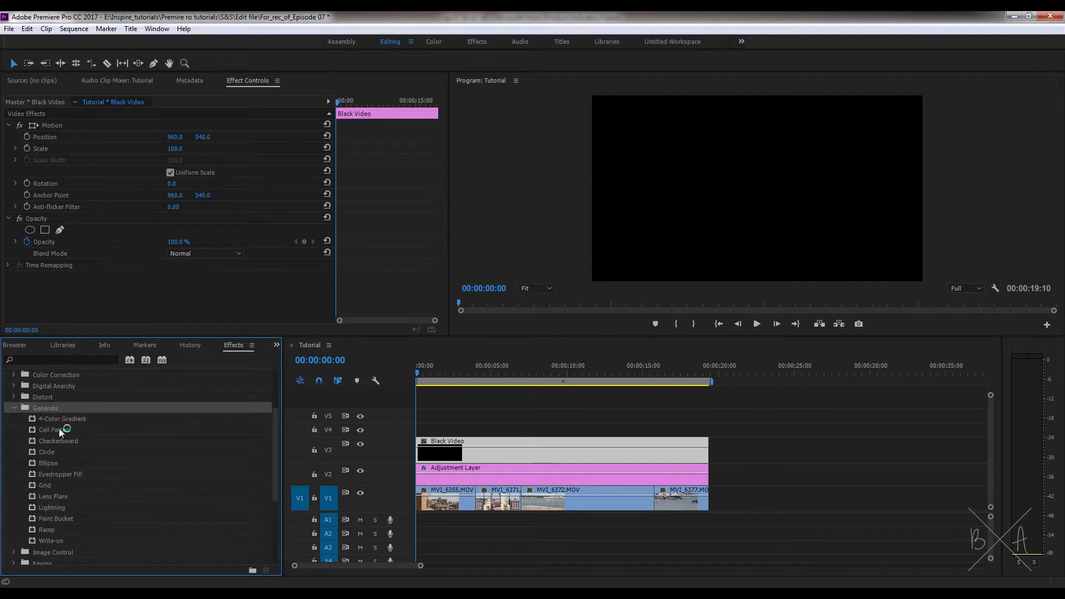
drag(68, 419, 464, 452)
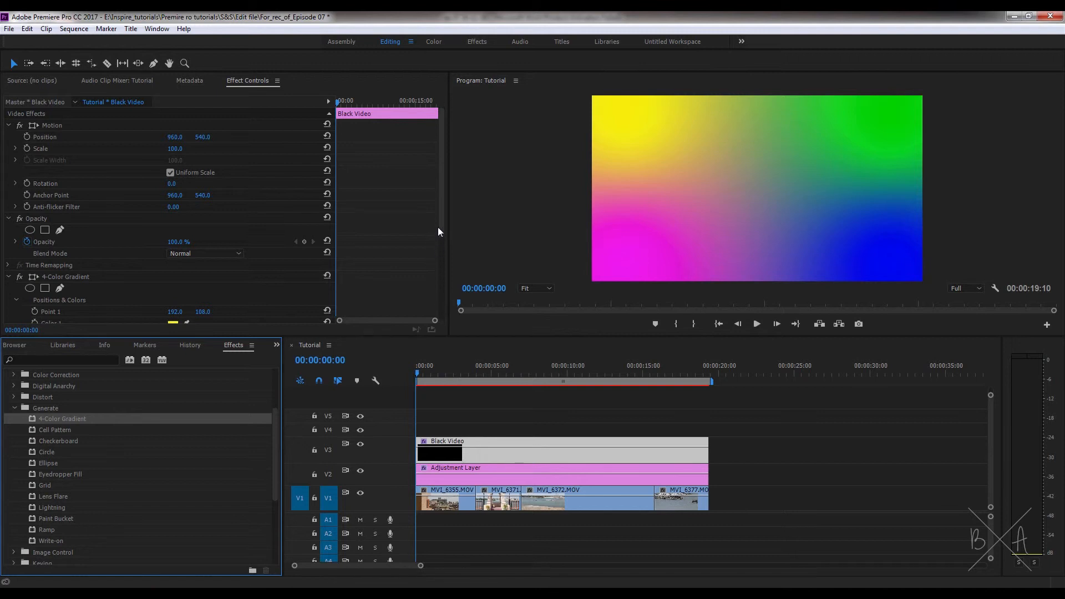
- Set the 4-Color Gradient's Opacity to 20%
drag(441, 221, 426, 306)
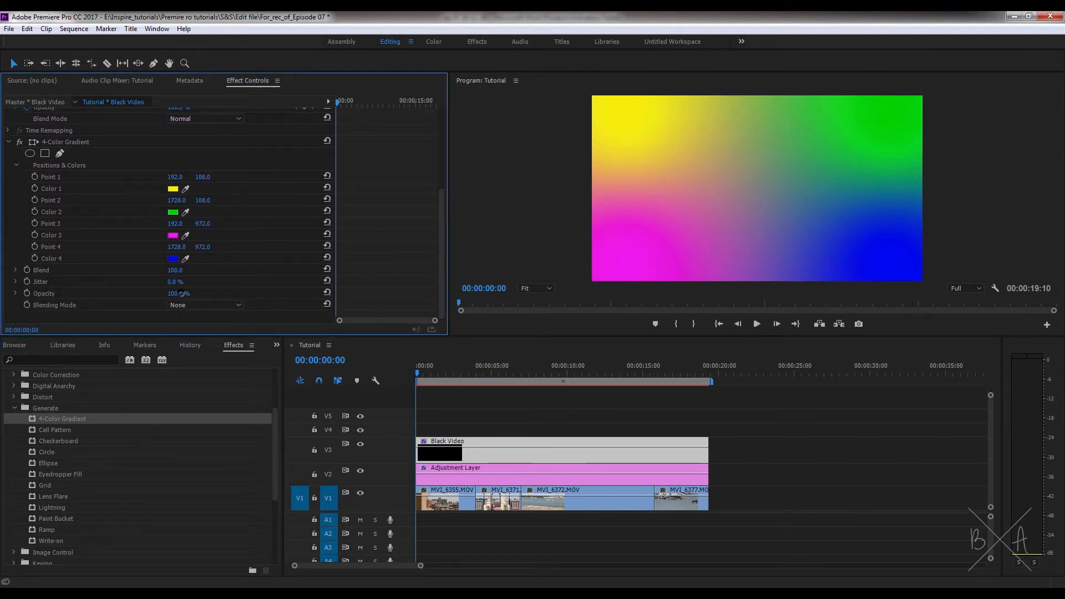
drag(181, 293, 136, 294)
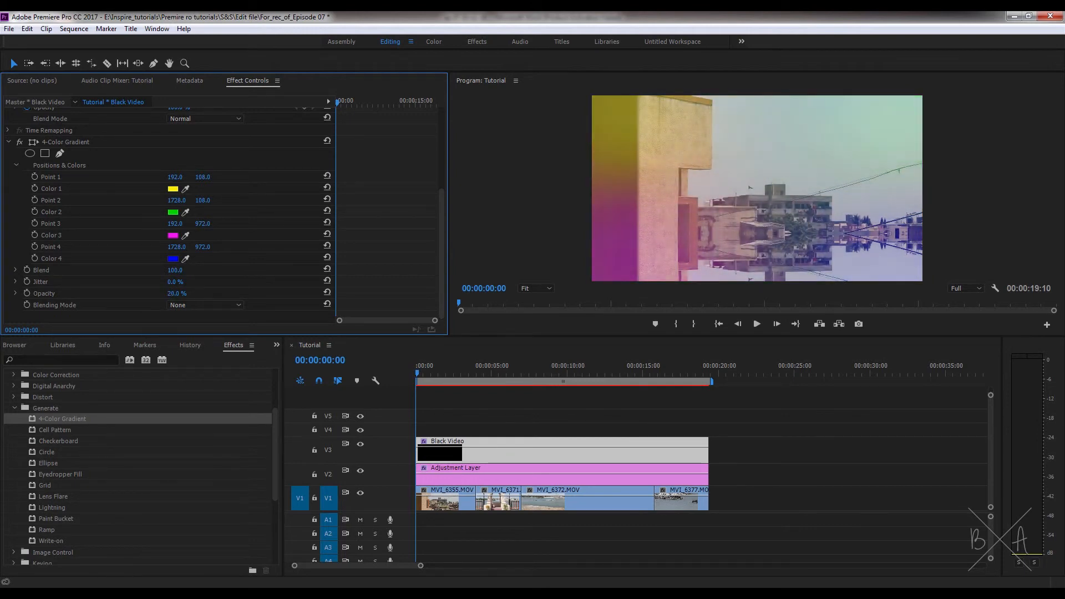
click(177, 295)
key(Return)
- Apply the Magnify effect from Video Effects > Distort to the adjustment layer
scroll(261, 504, down, 3)
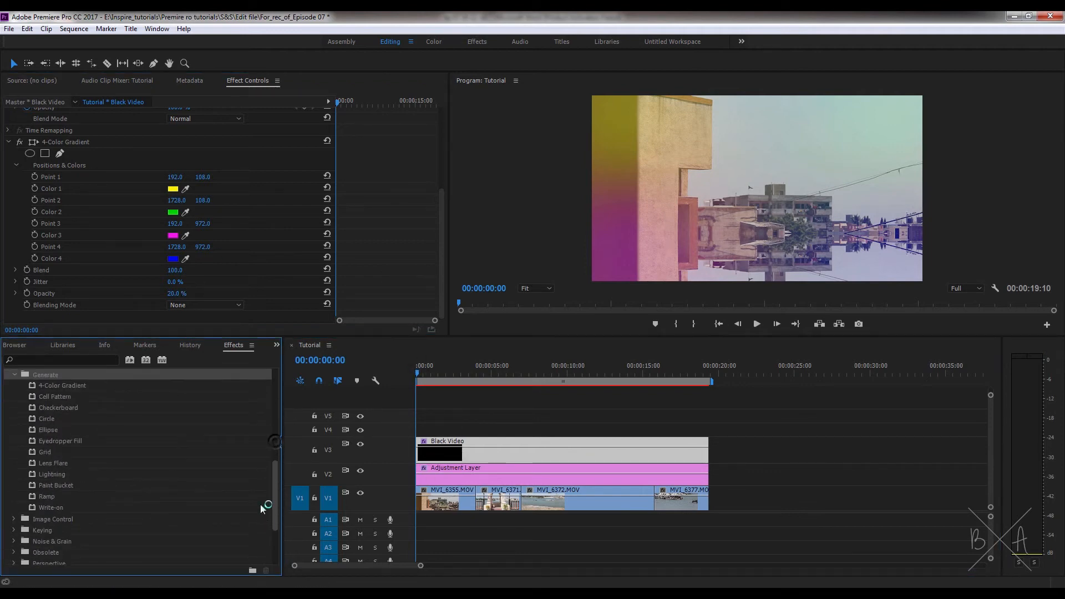
scroll(261, 504, up, 3)
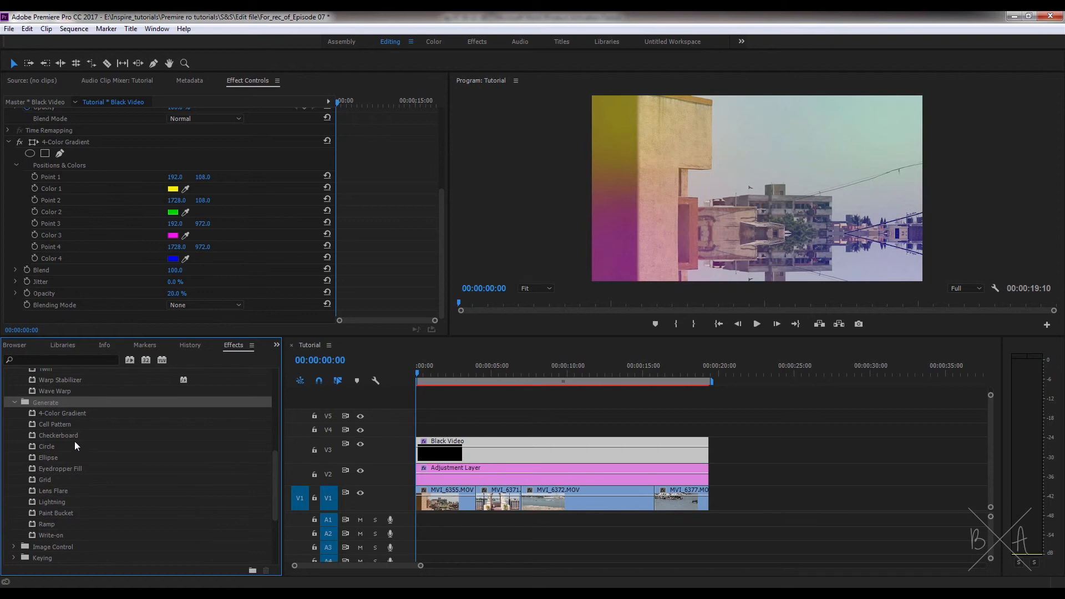
drag(274, 461, 50, 415)
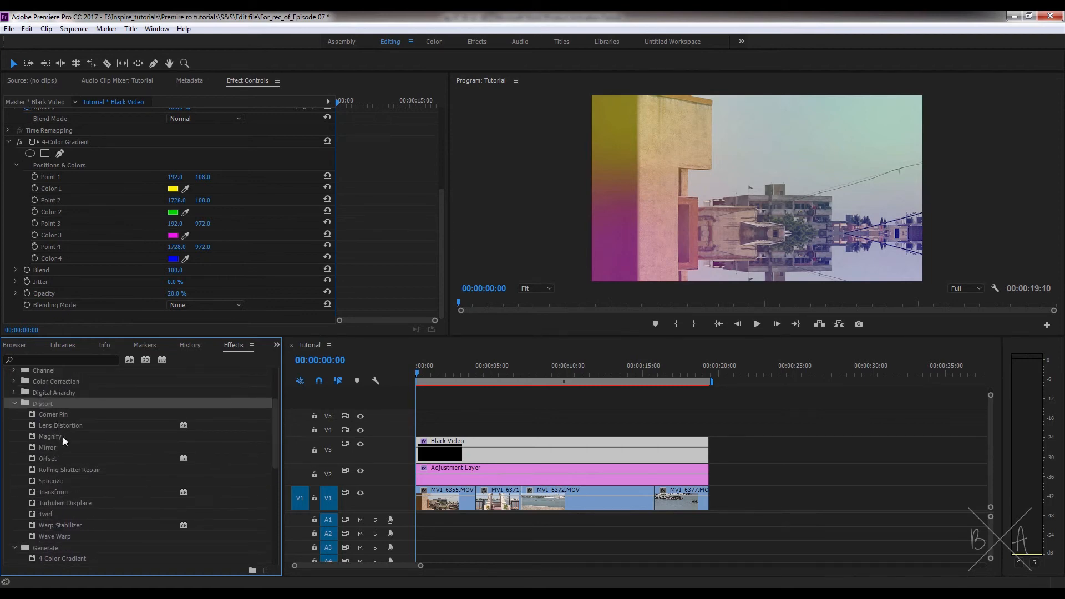
drag(275, 431, 275, 436)
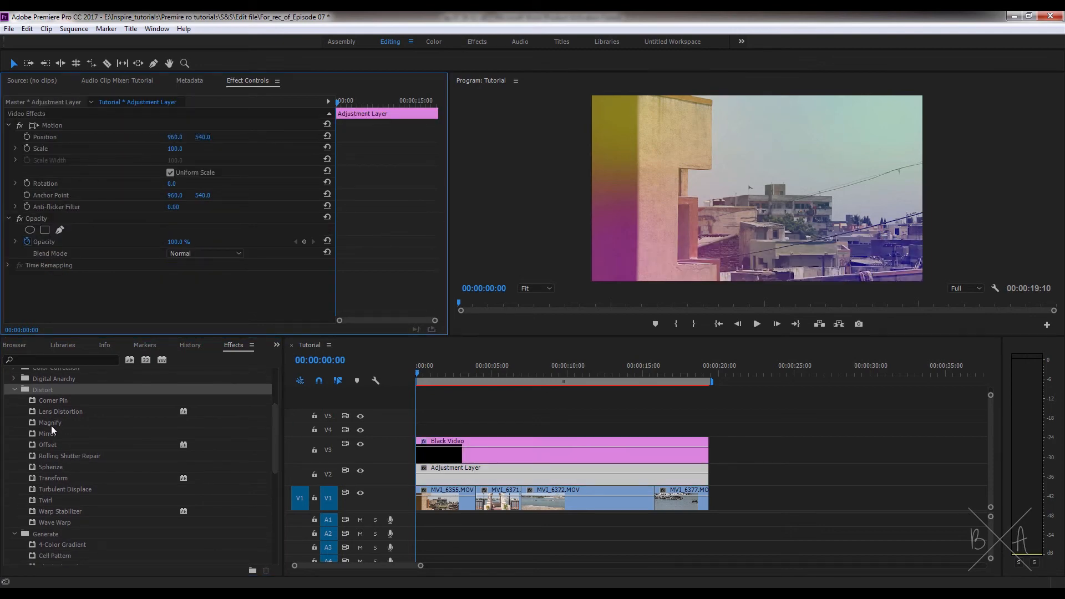
drag(51, 424, 516, 476)
scroll(421, 262, down, 2)
scroll(421, 263, down, 2)
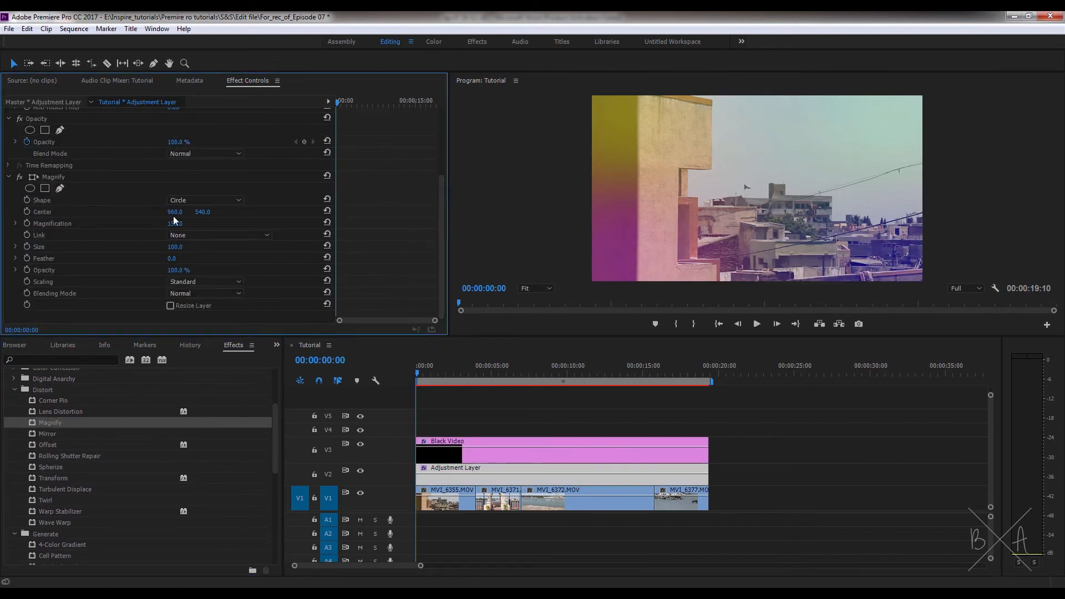